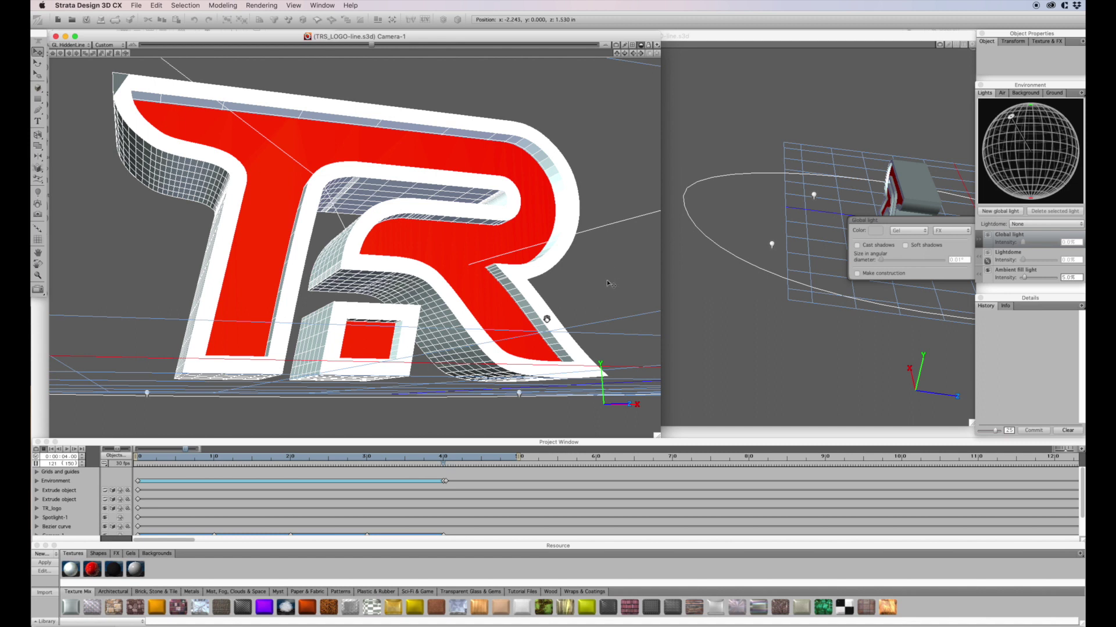
- Play the TR logo camera animation in Strata Design 3D CX
{"action": "left_click", "coordinate": [67, 450]}
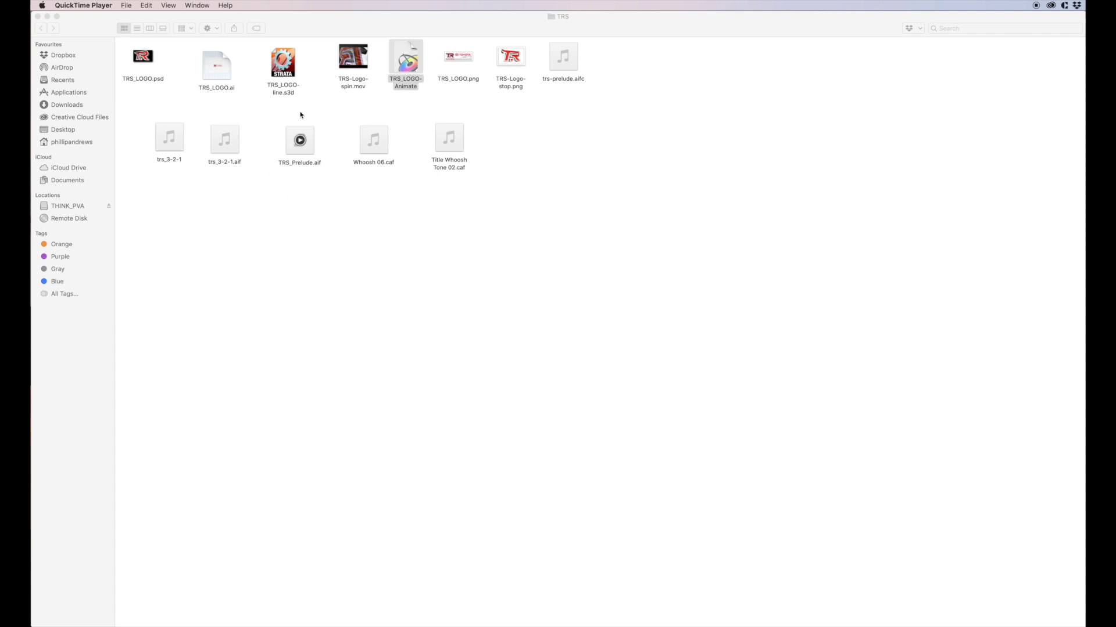
{"action": "double_click", "coordinate": [360, 63]}
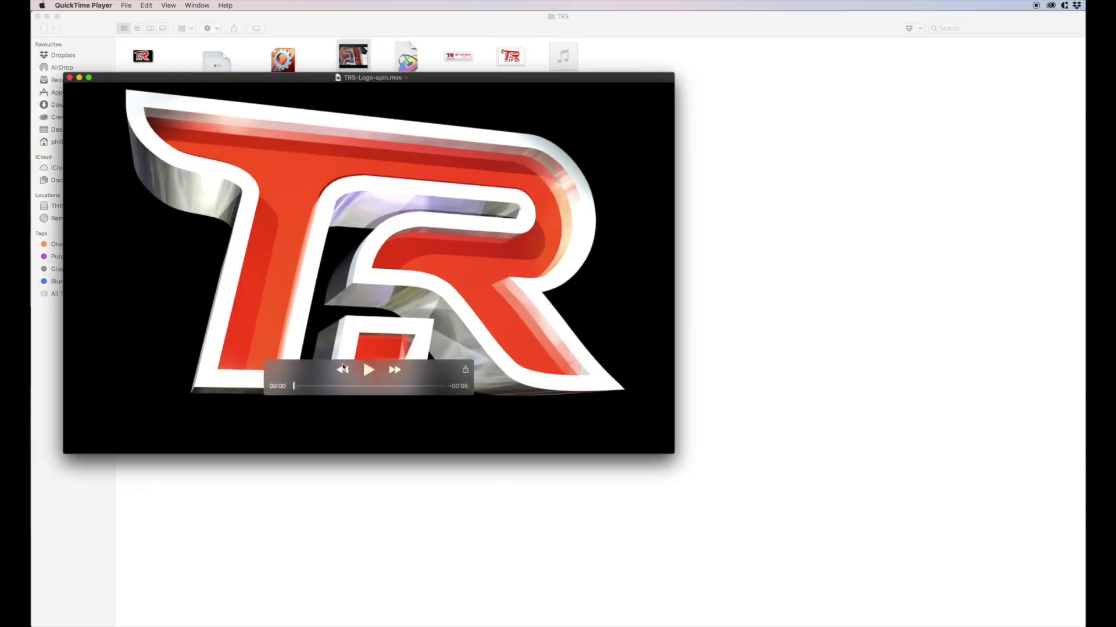
{"action": "left_click", "coordinate": [369, 378]}
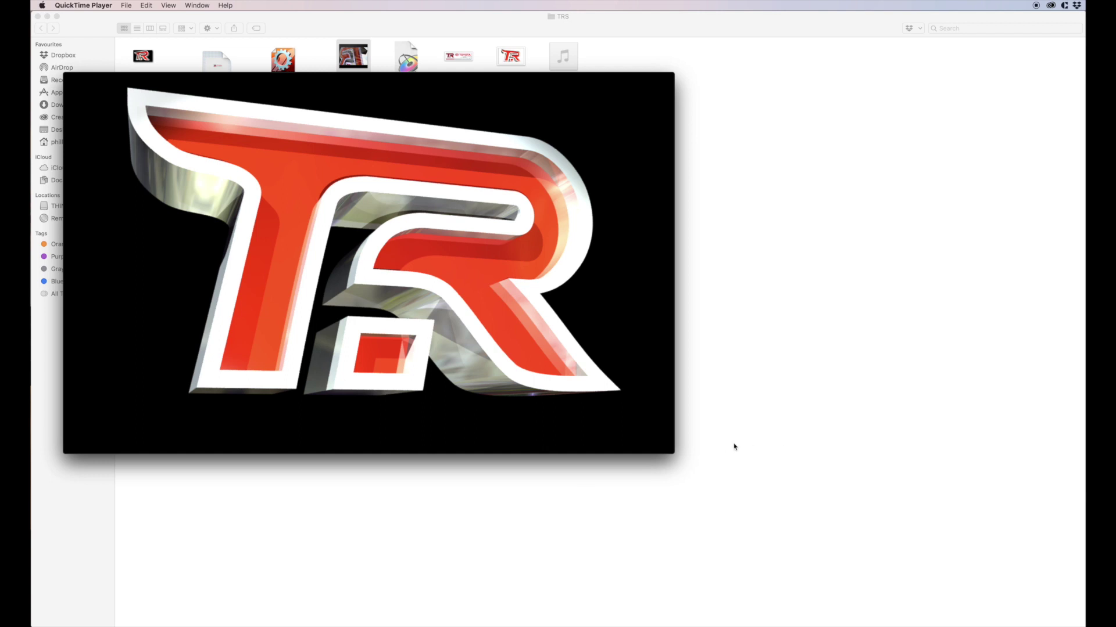
{"action": "mouse_move", "coordinate": [563, 109]}
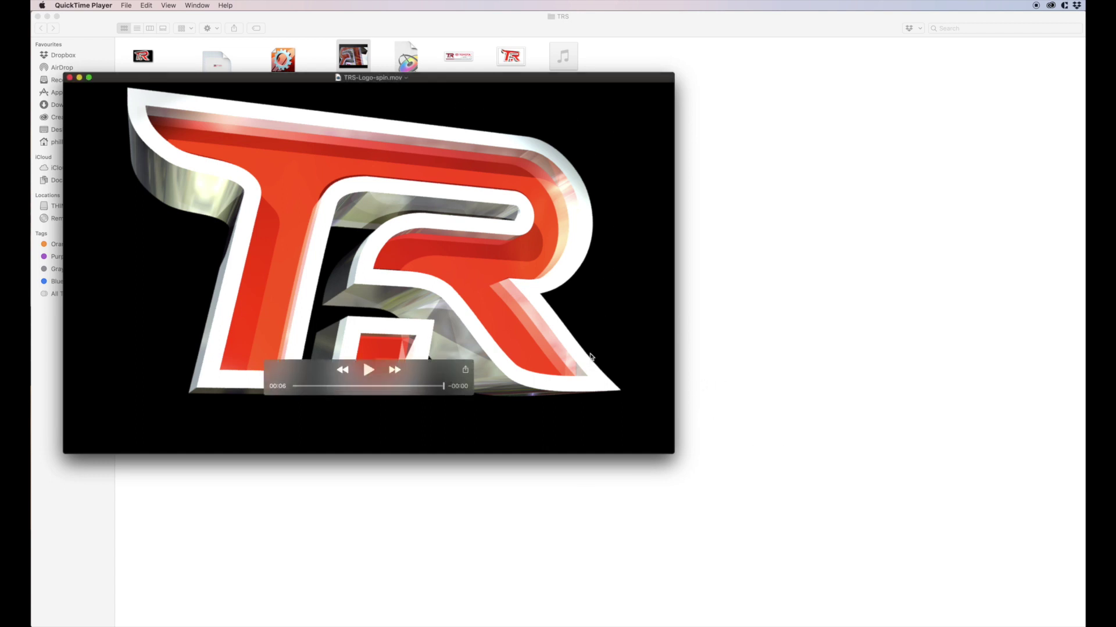
{"action": "left_click", "coordinate": [70, 78]}
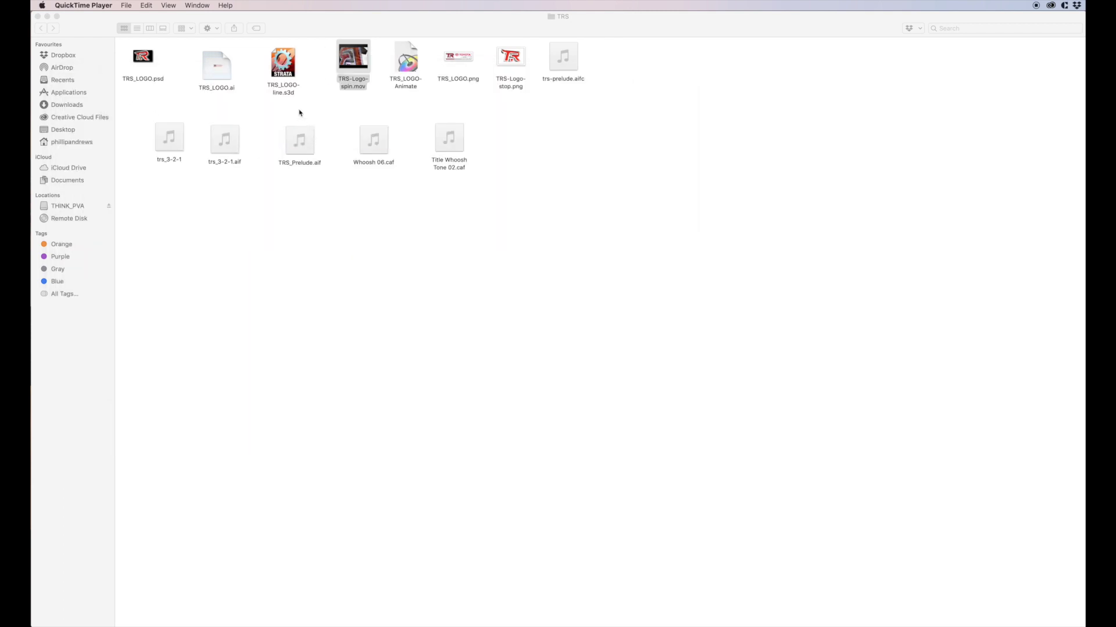
{"action": "double_click", "coordinate": [459, 66]}
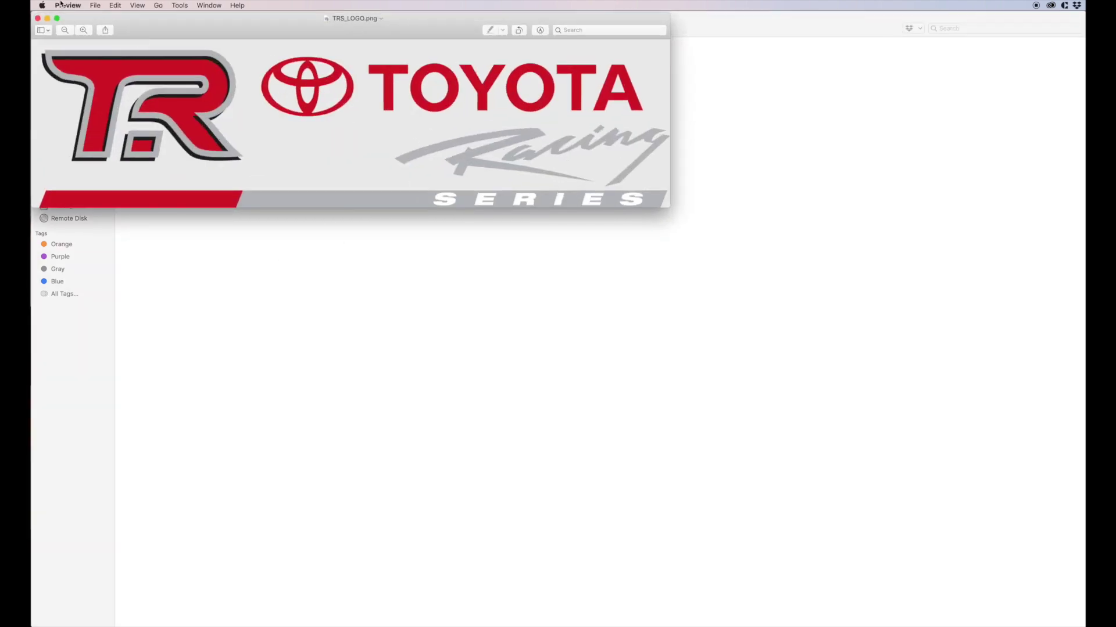
{"action": "left_click", "coordinate": [37, 18]}
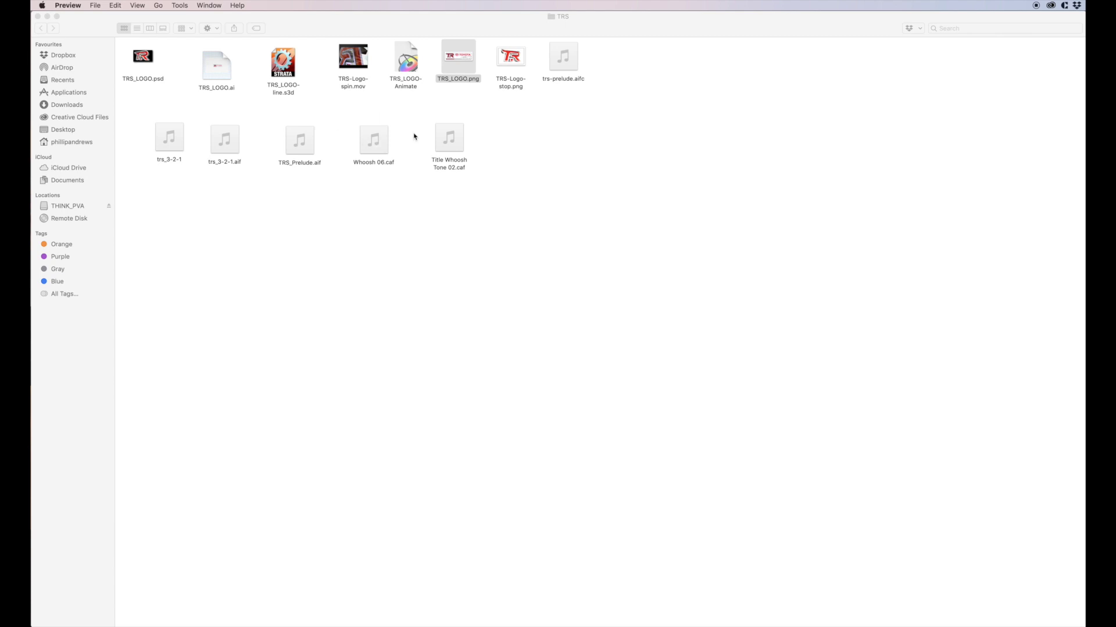
- Open TRS_LOGO-Animate in Motion, rewind to the start and play the spinning logo through
{"action": "left_click", "coordinate": [412, 67]}
{"action": "double_click", "coordinate": [413, 68]}
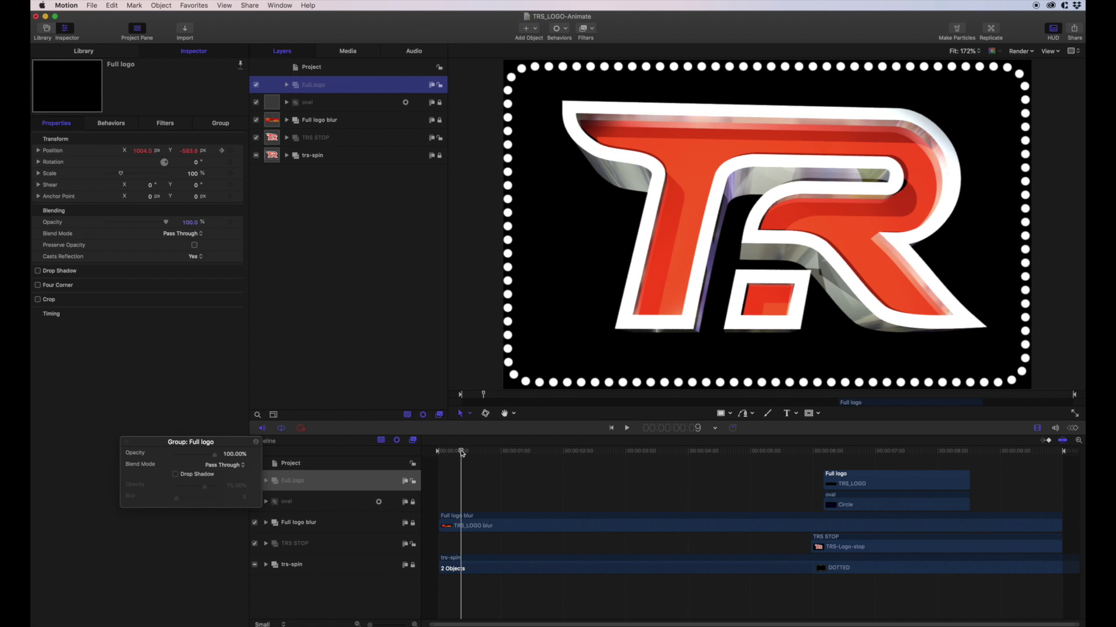
{"action": "left_click_drag", "start_coordinate": [462, 453], "coordinate": [435, 454]}
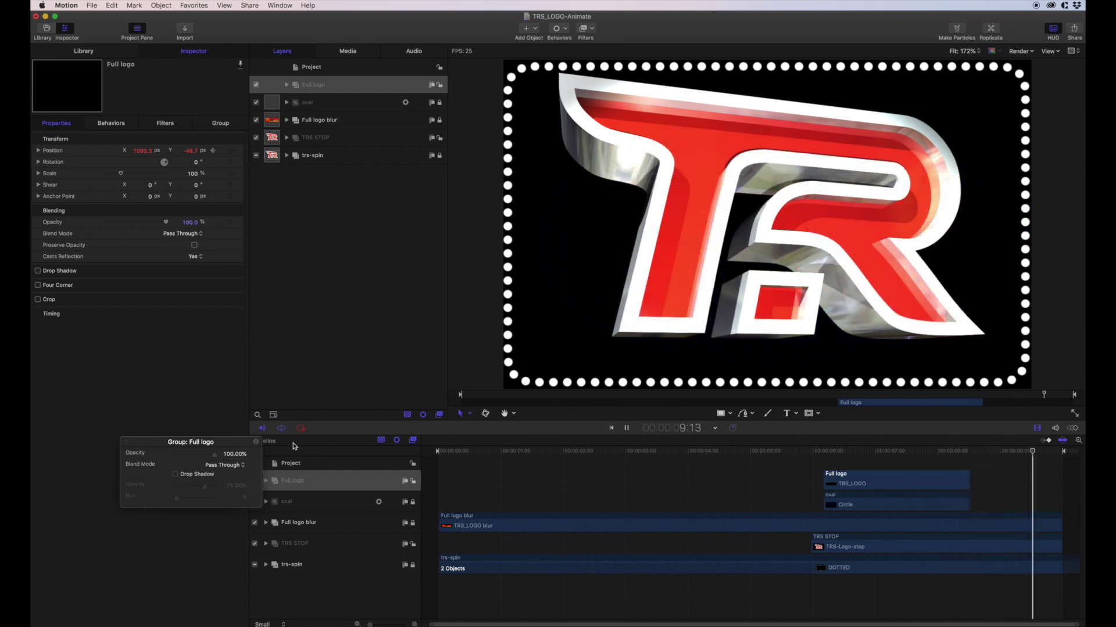
{"action": "key", "text": "space"}
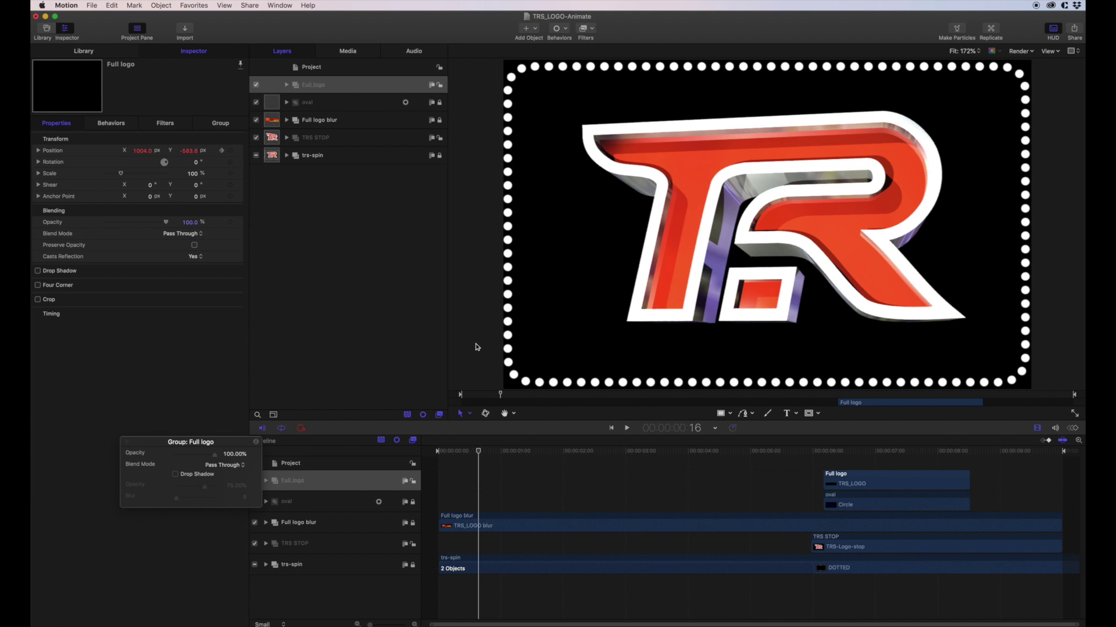
- Deselect all layers and bring up the Share menu, dismissing it once before reopening
{"action": "left_click", "coordinate": [307, 201]}
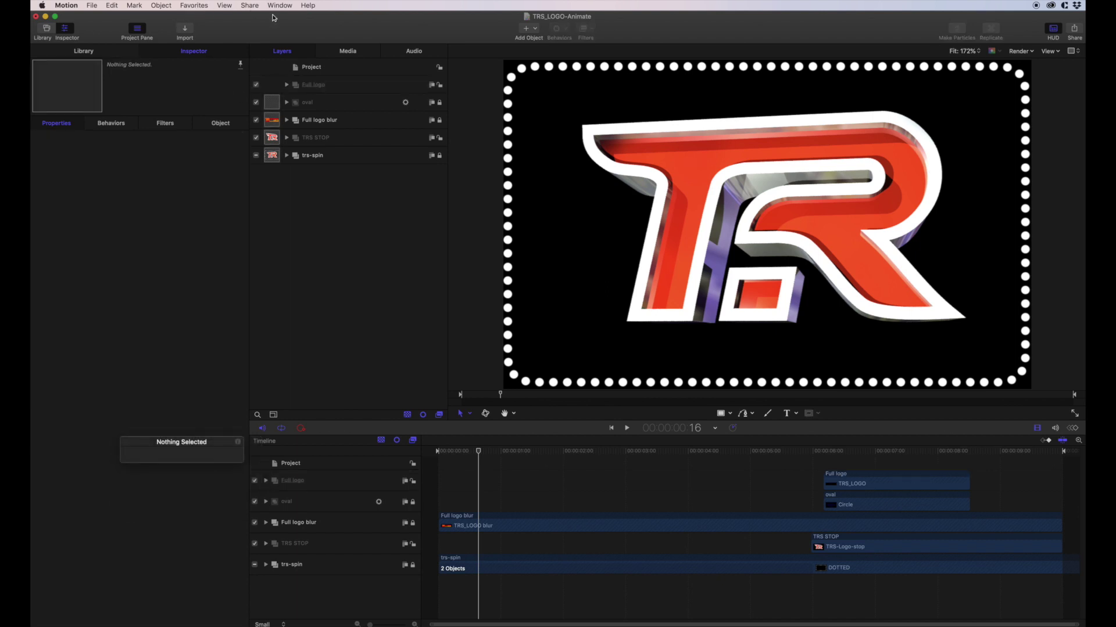
{"action": "left_click", "coordinate": [249, 5]}
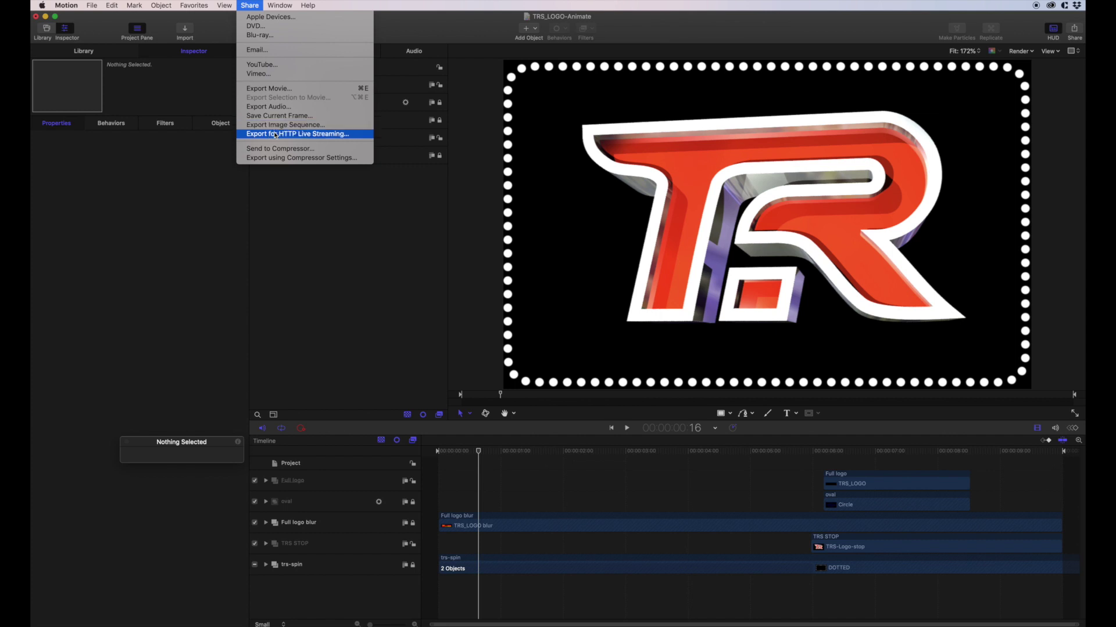
{"action": "left_click", "coordinate": [898, 3]}
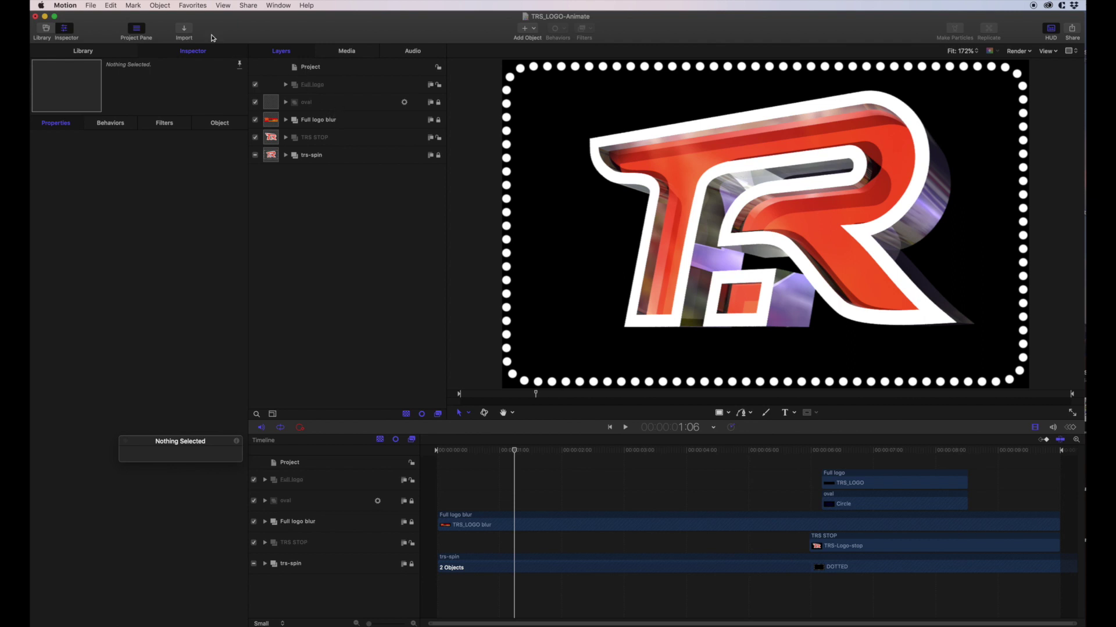
{"action": "left_click", "coordinate": [249, 7]}
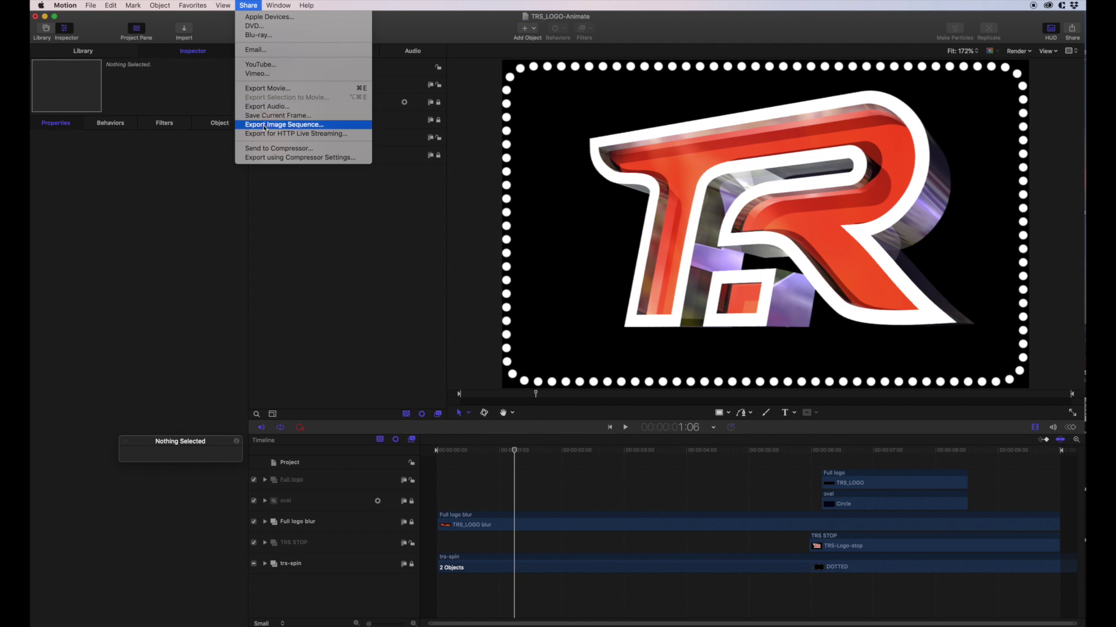
- Export the project audio as an MP3 named 'TRS_LOGO-Animate _snd' into the TRS folder
{"action": "left_click", "coordinate": [275, 108]}
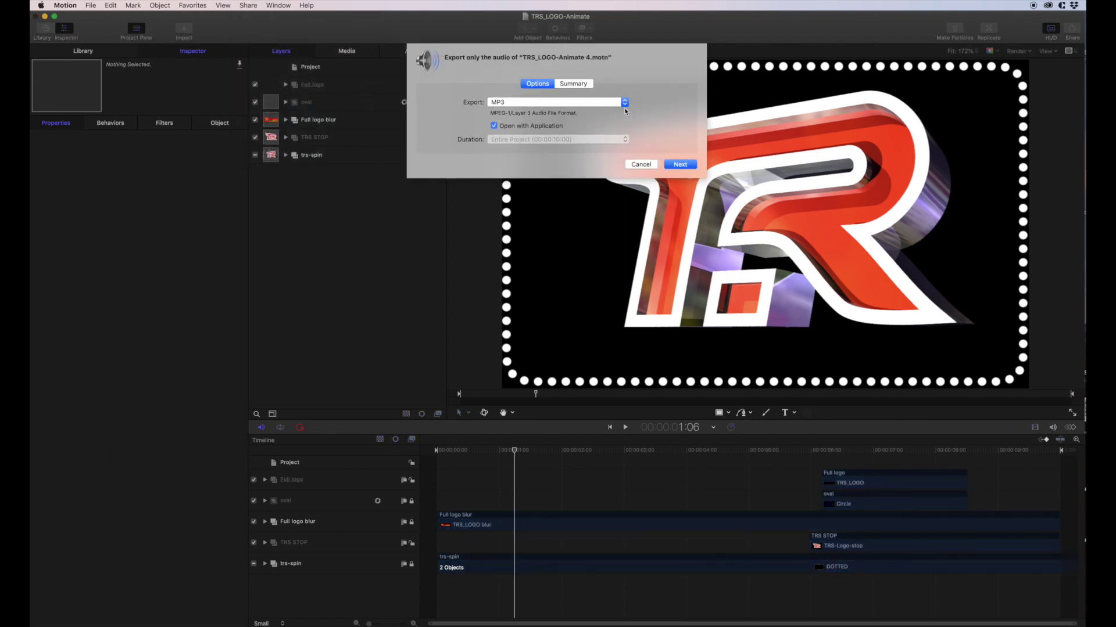
{"action": "left_click", "coordinate": [619, 103]}
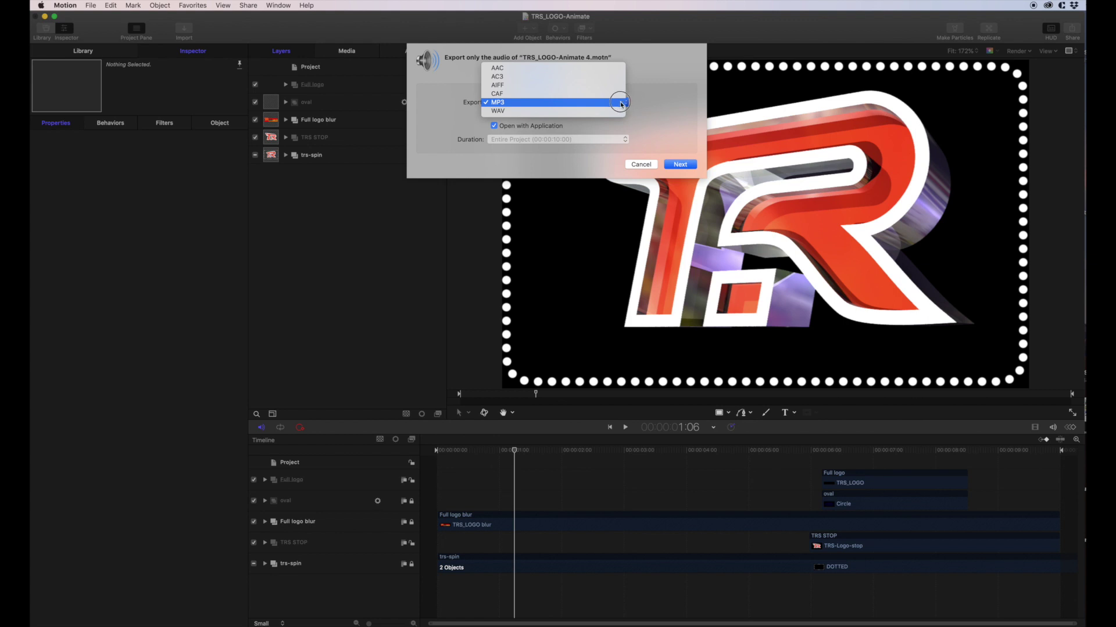
{"action": "left_click", "coordinate": [531, 104]}
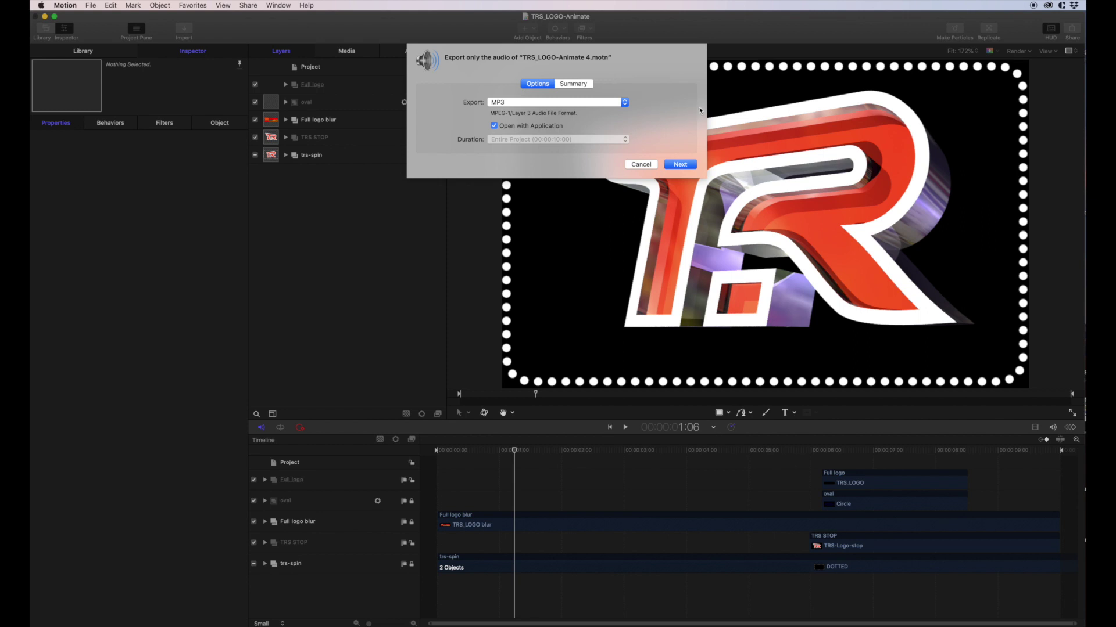
{"action": "left_click", "coordinate": [680, 165]}
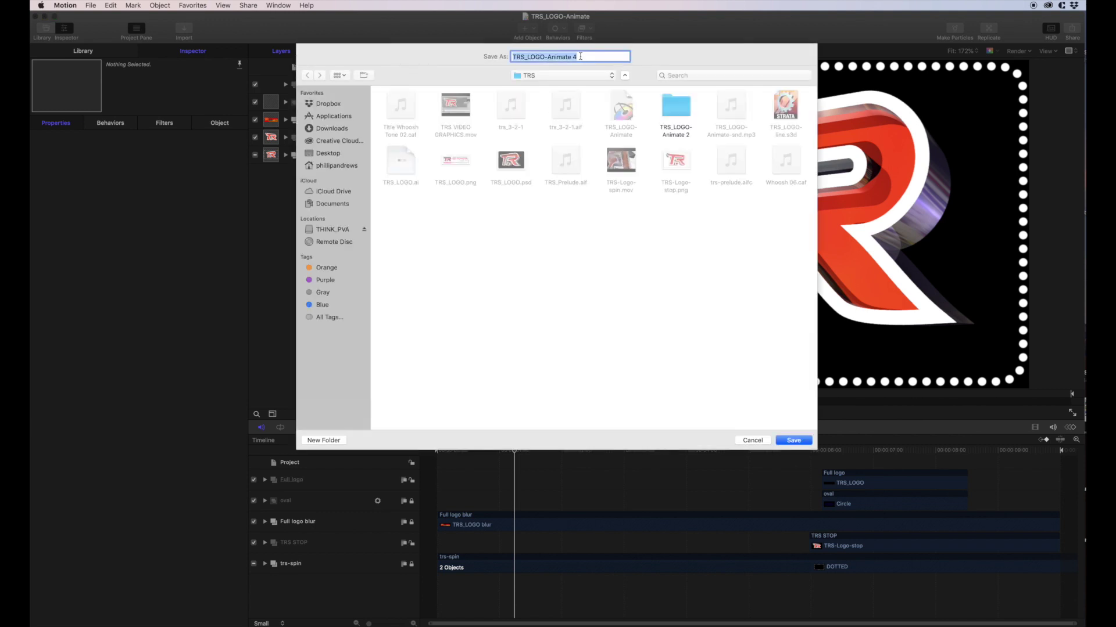
{"action": "left_click", "coordinate": [572, 57]}
{"action": "left_click", "coordinate": [794, 440]}
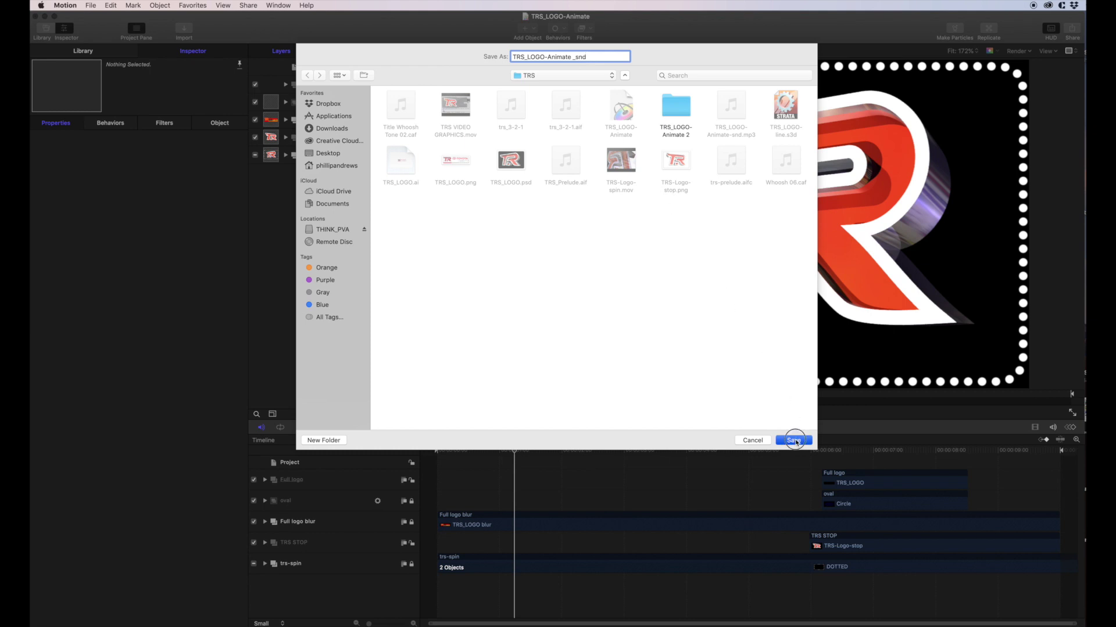
- Scrub the timeline to about one second, then show and dismiss the Share menu
{"action": "left_click_drag", "start_coordinate": [514, 457], "coordinate": [428, 455]}
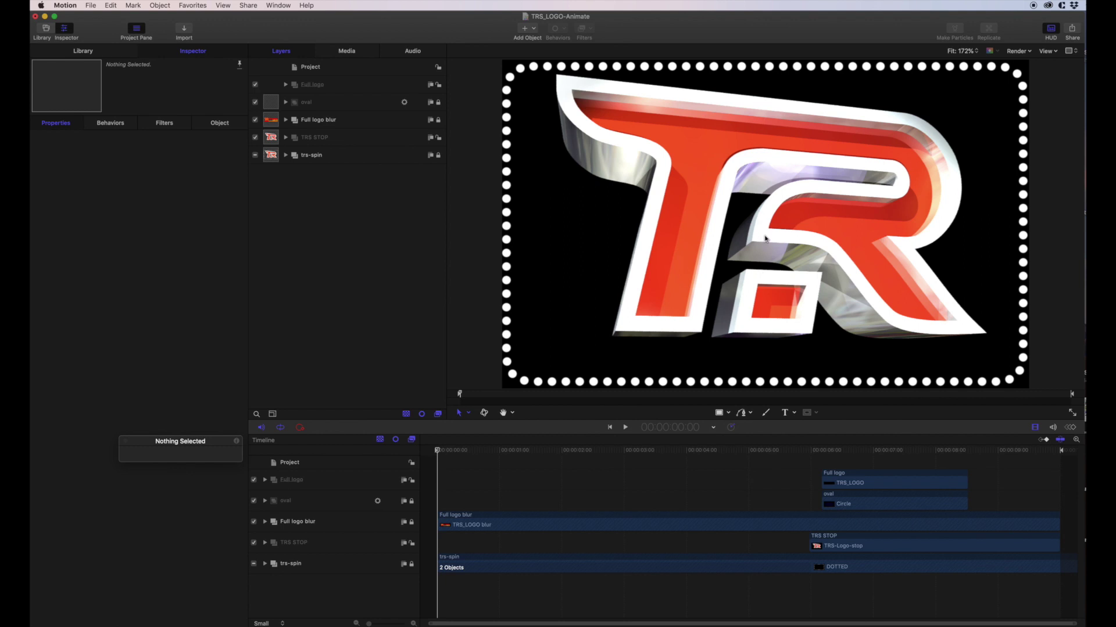
{"action": "left_click_drag", "start_coordinate": [437, 454], "coordinate": [507, 470]}
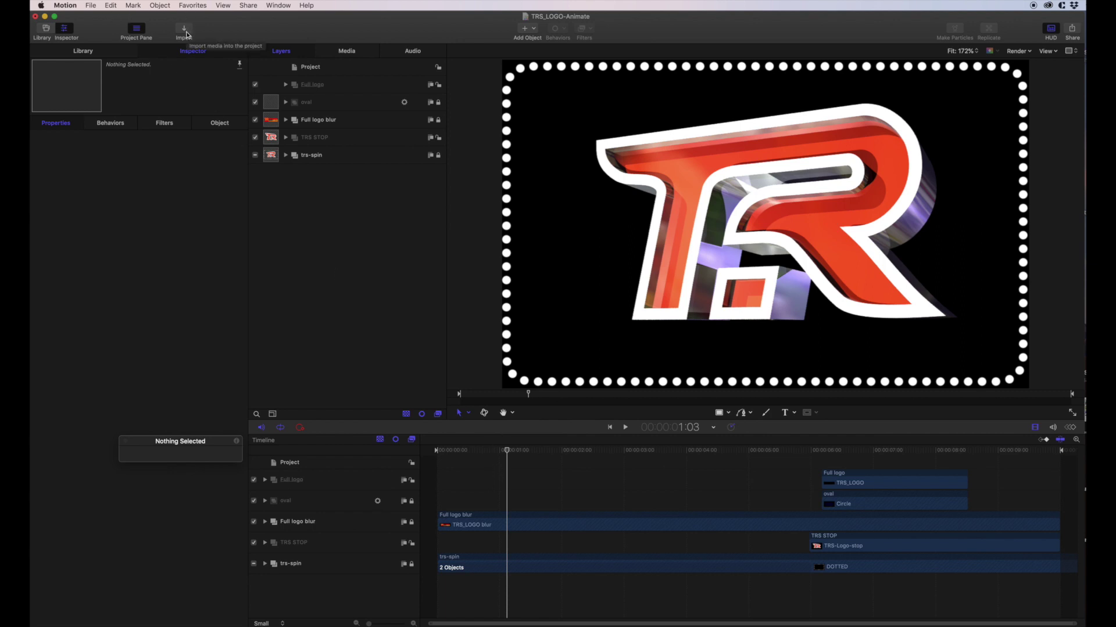
{"action": "left_click", "coordinate": [246, 7]}
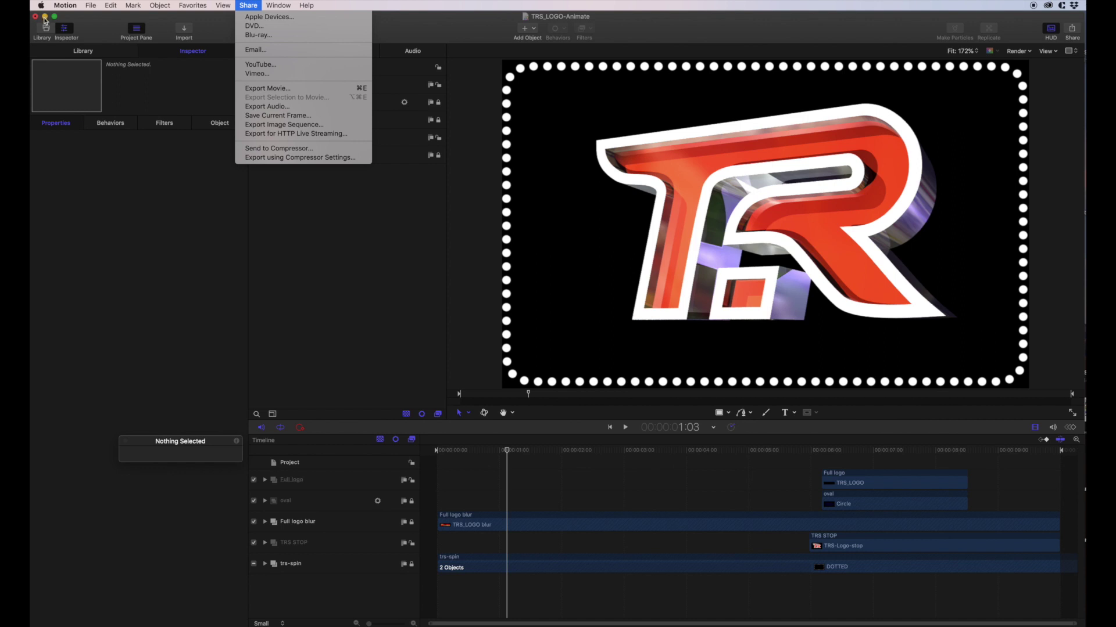
{"action": "left_click", "coordinate": [44, 19]}
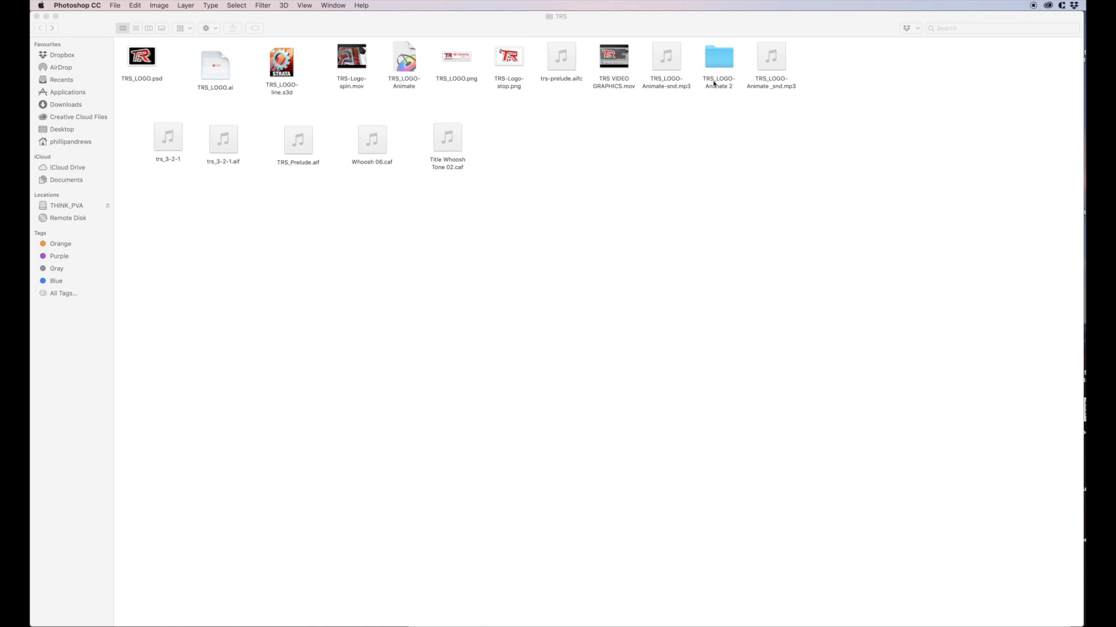
- Browse the TRS_LOGO-Animate 2 frames folder and preview frame-000064.png at full size
{"action": "left_click", "coordinate": [724, 58]}
{"action": "double_click", "coordinate": [719, 58]}
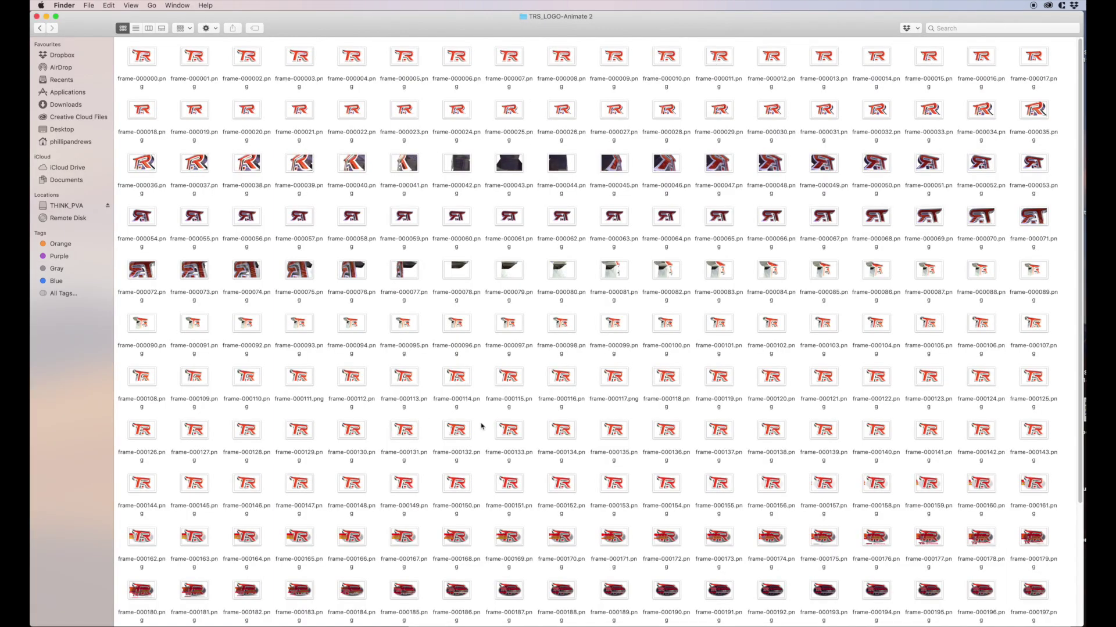
{"action": "left_click_drag", "start_coordinate": [1082, 350], "coordinate": [1070, 400]}
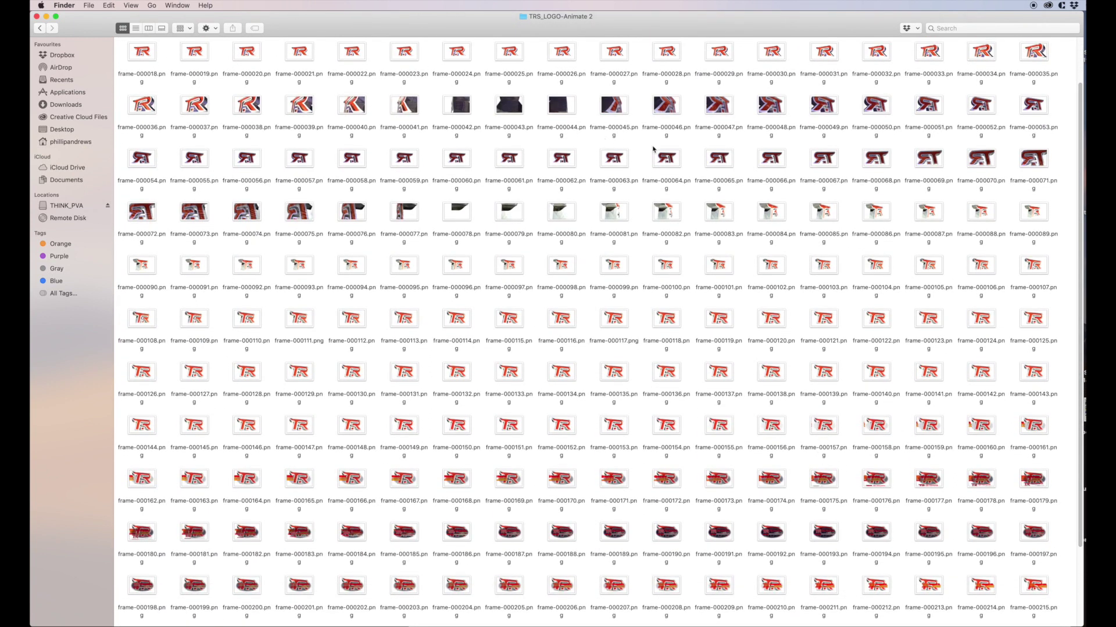
{"action": "double_click", "coordinate": [669, 159]}
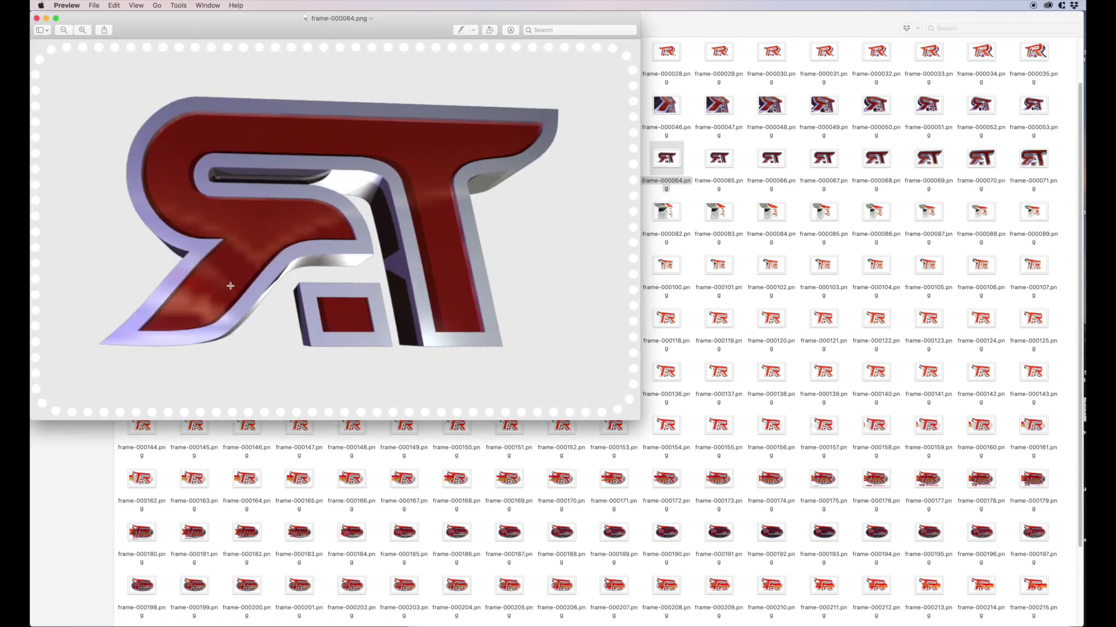
{"action": "left_click", "coordinate": [36, 18]}
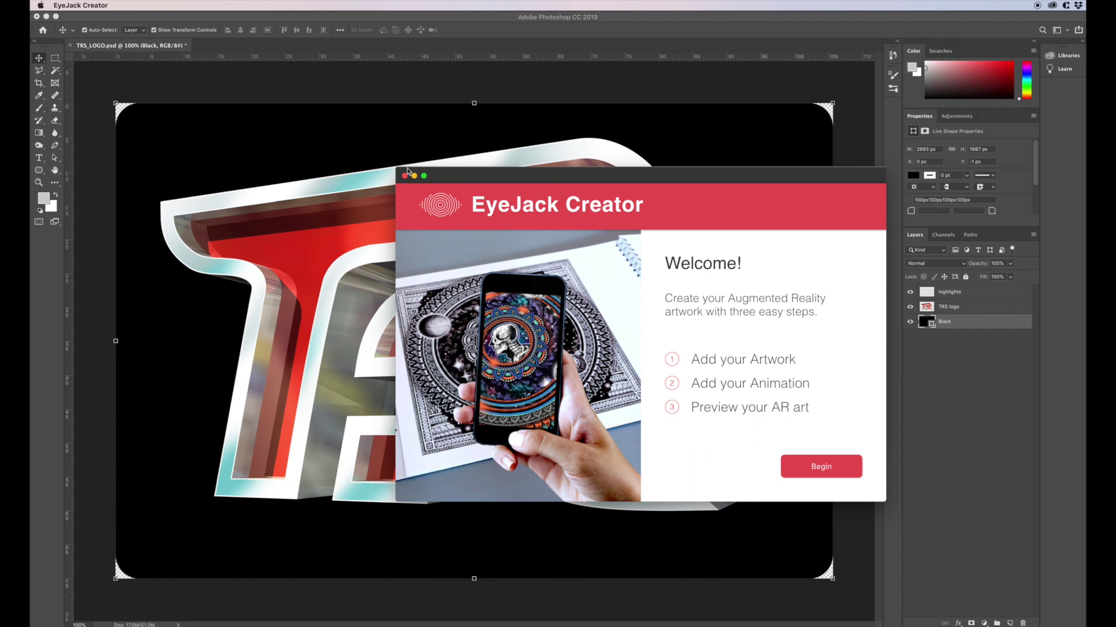
- Move the EyeJack welcome window down-right and bring Photoshop's TRS_LOGO document forward
{"action": "left_click_drag", "start_coordinate": [452, 177], "coordinate": [551, 241]}
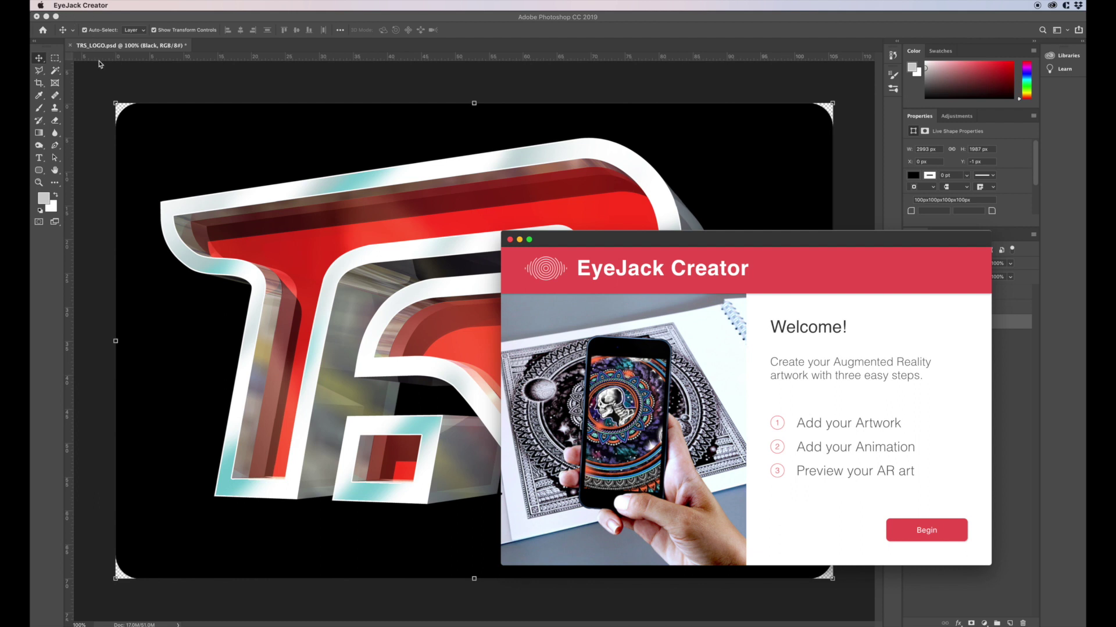
{"action": "left_click", "coordinate": [102, 86]}
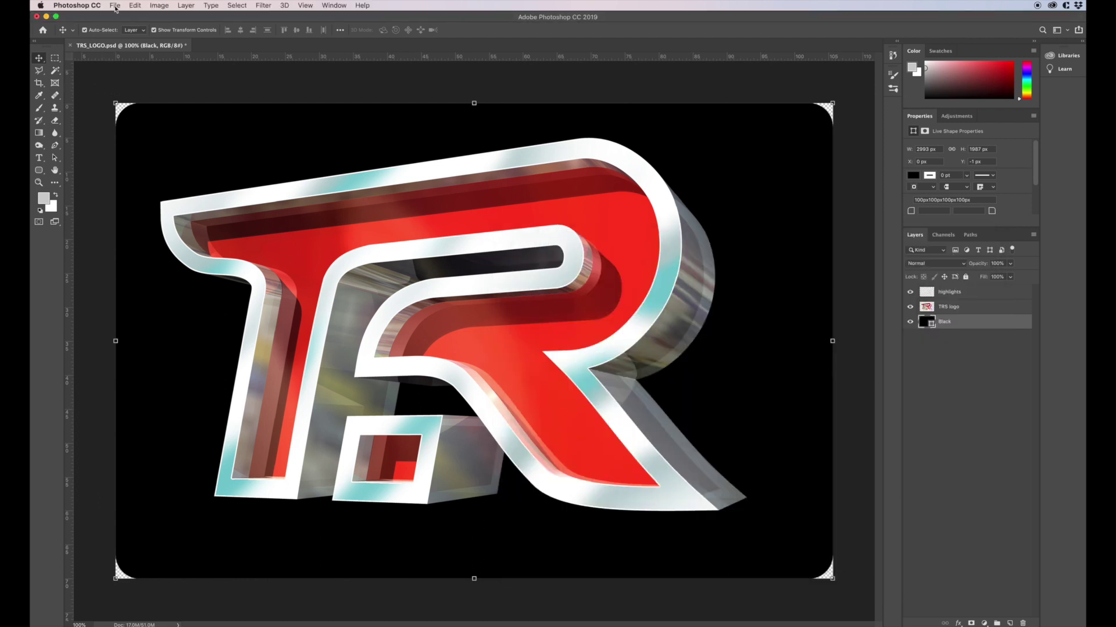
- Save the logo as TRS_LOGO.jpg in JPEG format, then close TRS_LOGO.psd
{"action": "left_click", "coordinate": [114, 5]}
{"action": "left_click", "coordinate": [138, 105]}
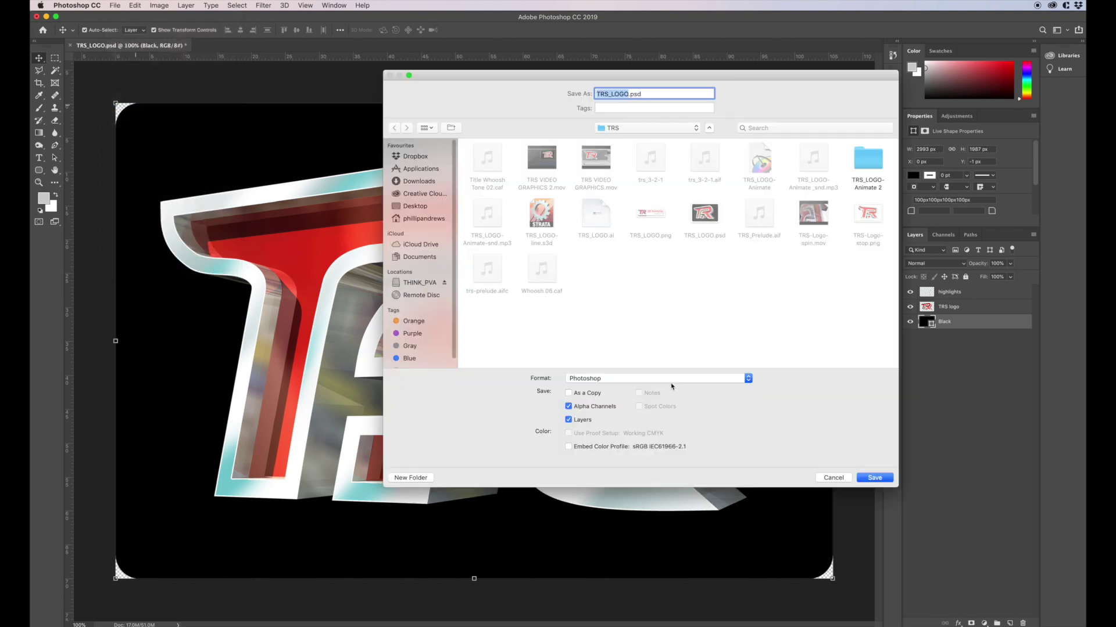
{"action": "left_click", "coordinate": [672, 381]}
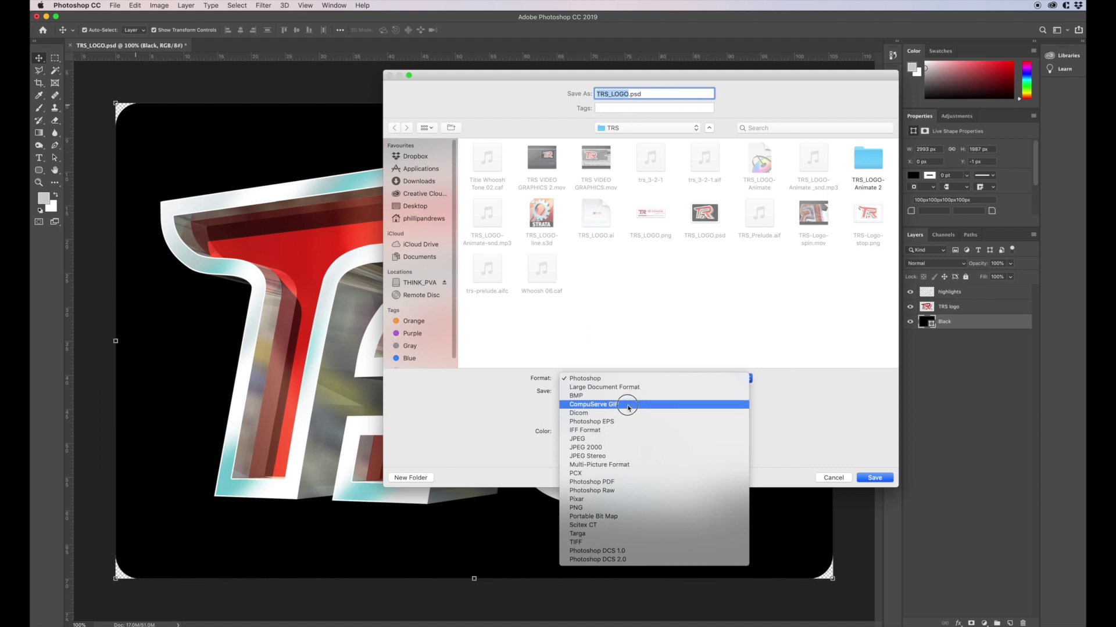
{"action": "left_click", "coordinate": [600, 439]}
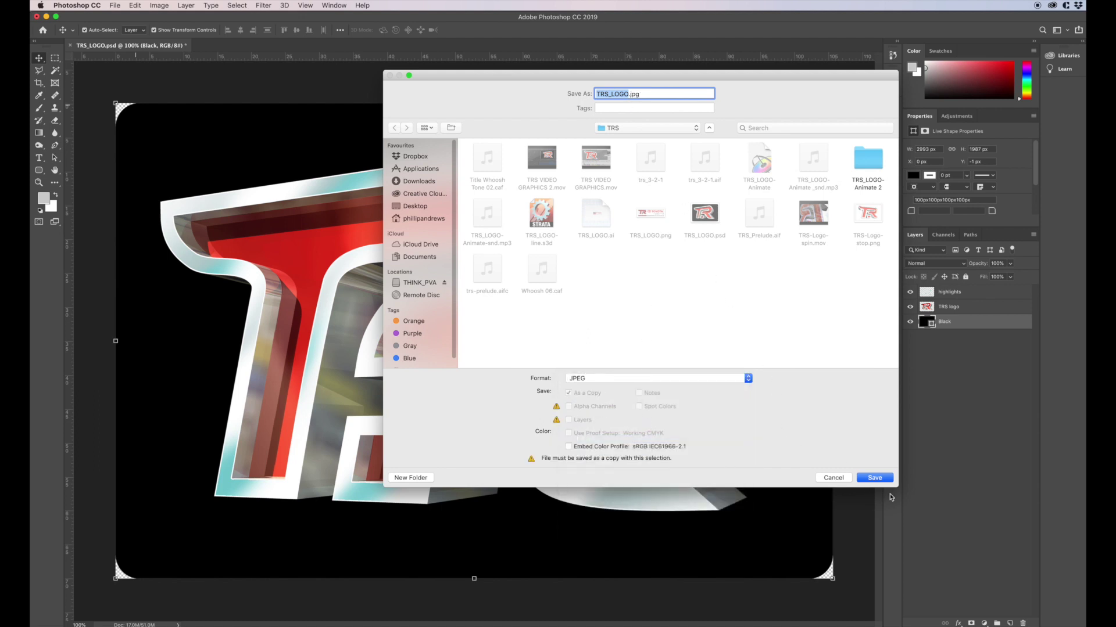
{"action": "left_click", "coordinate": [879, 479]}
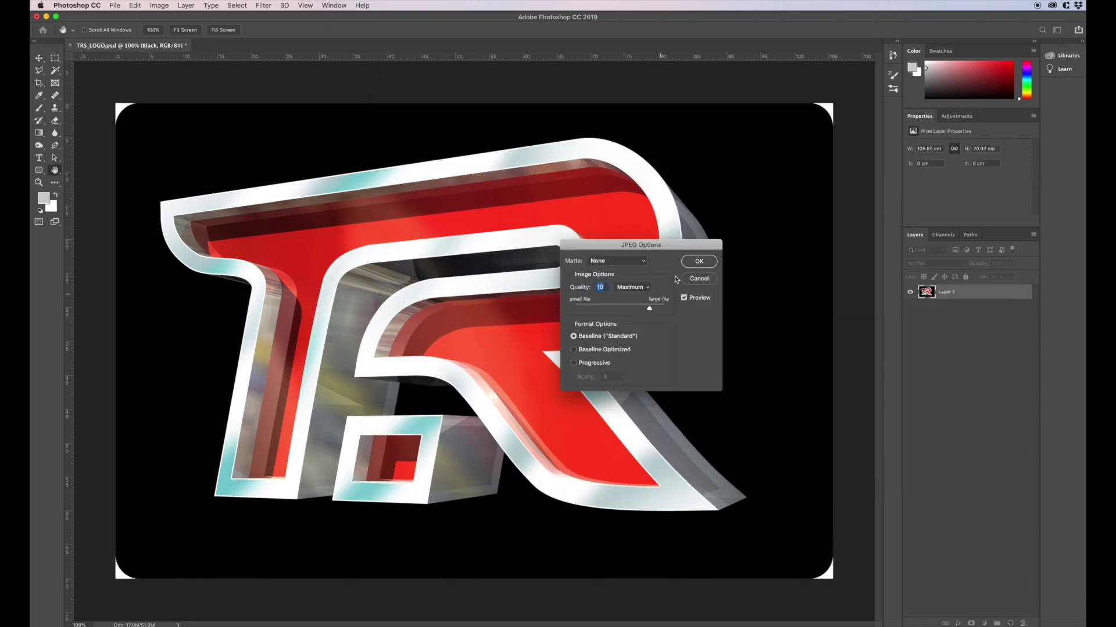
{"action": "left_click", "coordinate": [702, 261]}
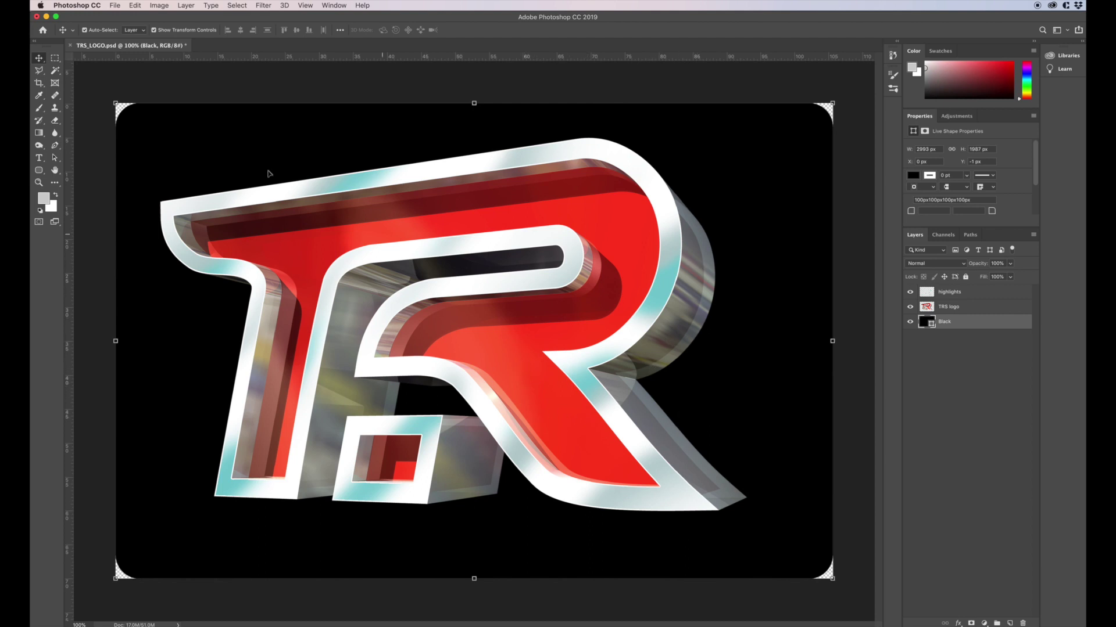
{"action": "left_click", "coordinate": [36, 16]}
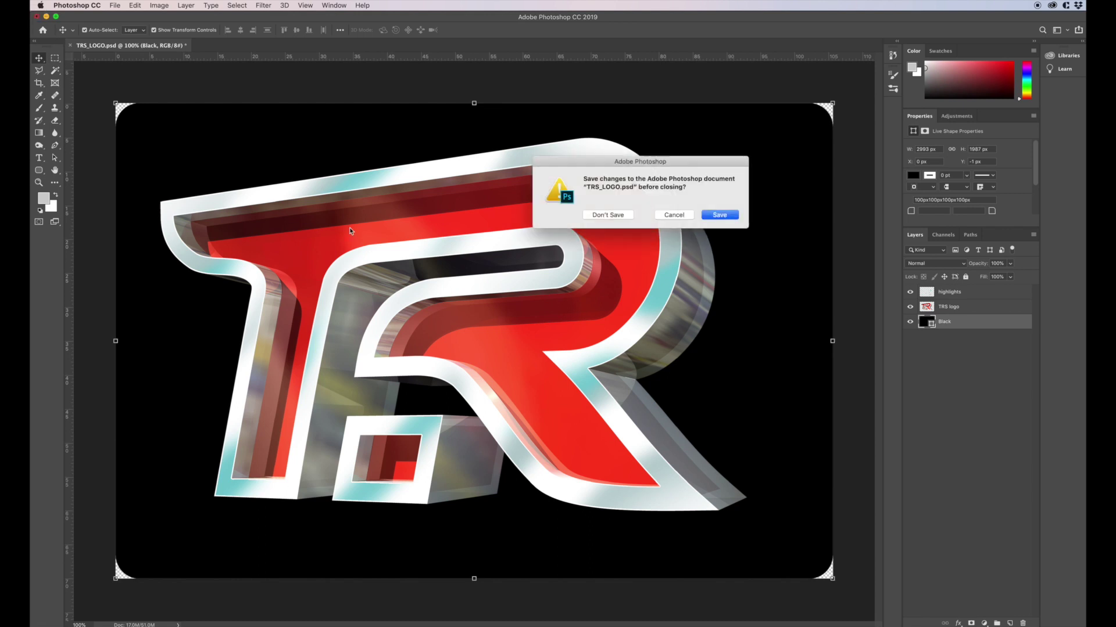
- Save TRS_LOGO.psd changes, begin a new EyeJack artwork and load TRS_LOGO.jpg as the trigger image
{"action": "left_click", "coordinate": [719, 217]}
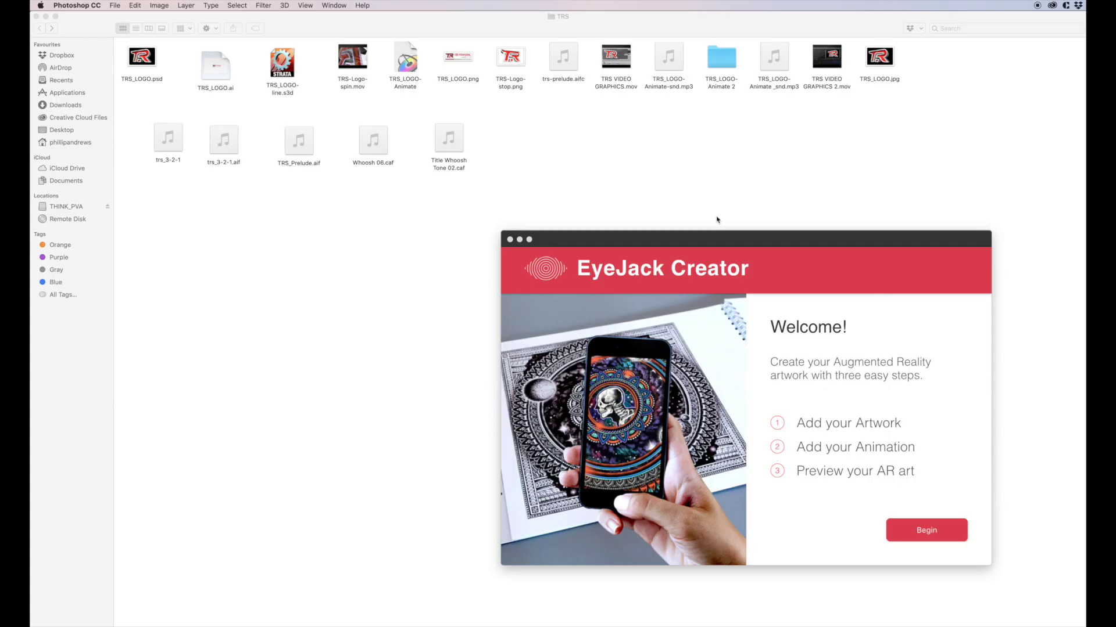
{"action": "left_click_drag", "start_coordinate": [651, 240], "coordinate": [395, 207]}
{"action": "left_click", "coordinate": [668, 499]}
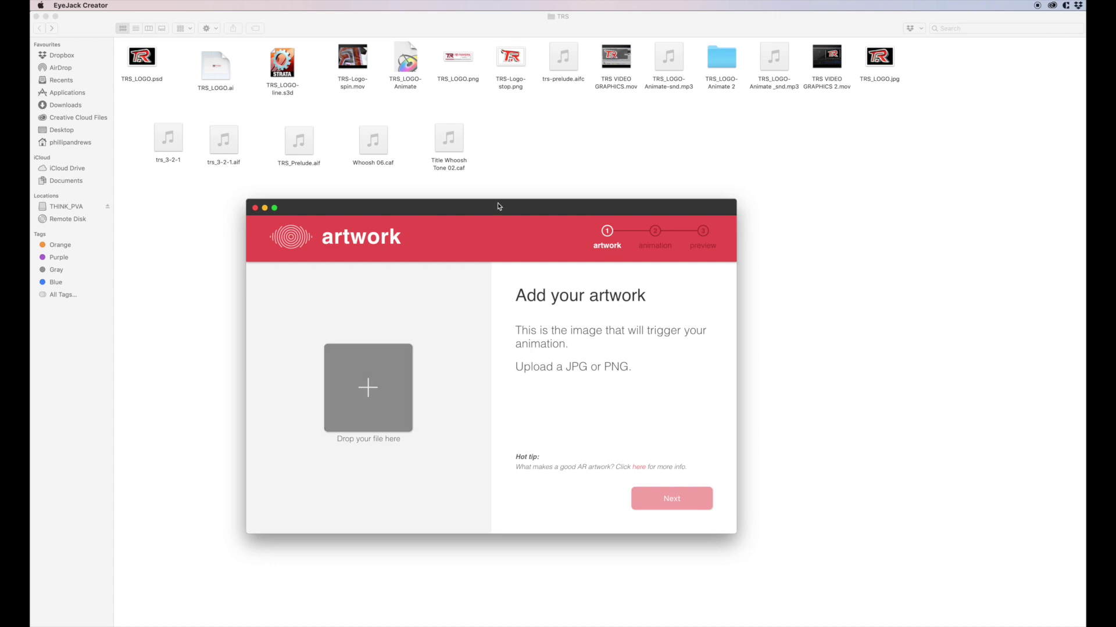
{"action": "left_click_drag", "start_coordinate": [487, 202], "coordinate": [750, 201]}
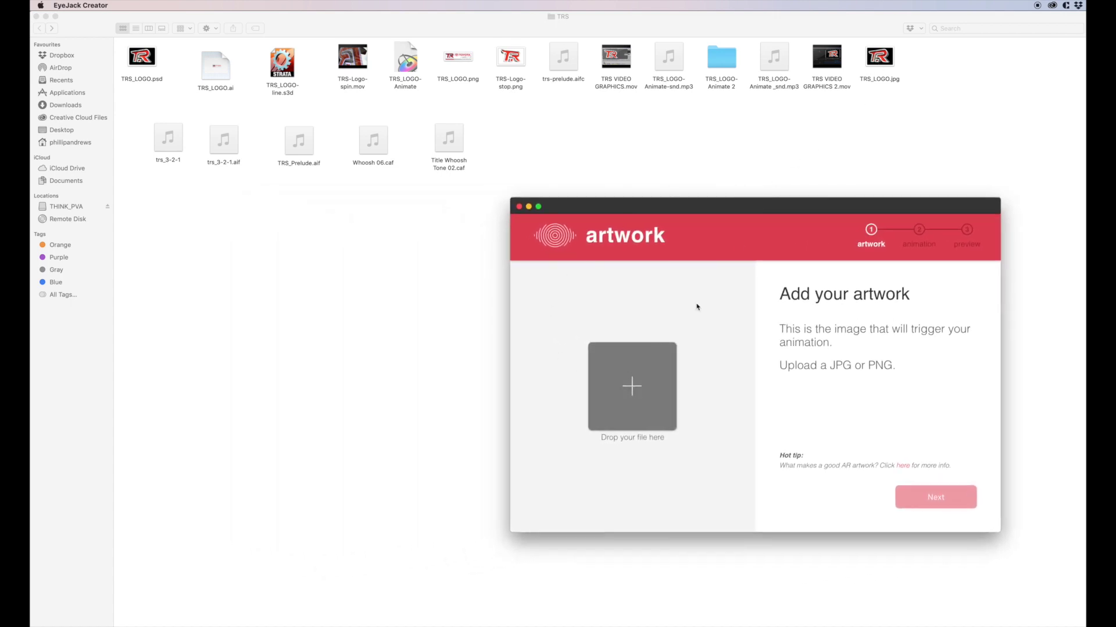
{"action": "left_click_drag", "start_coordinate": [883, 61], "coordinate": [631, 388]}
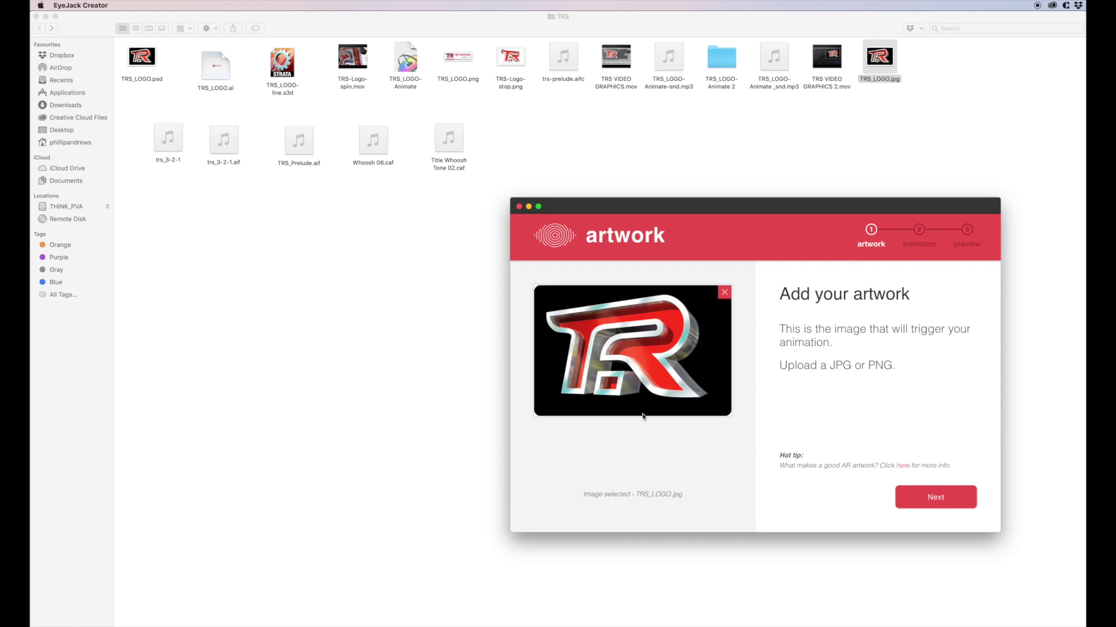
{"action": "left_click_drag", "start_coordinate": [722, 209], "coordinate": [537, 219]}
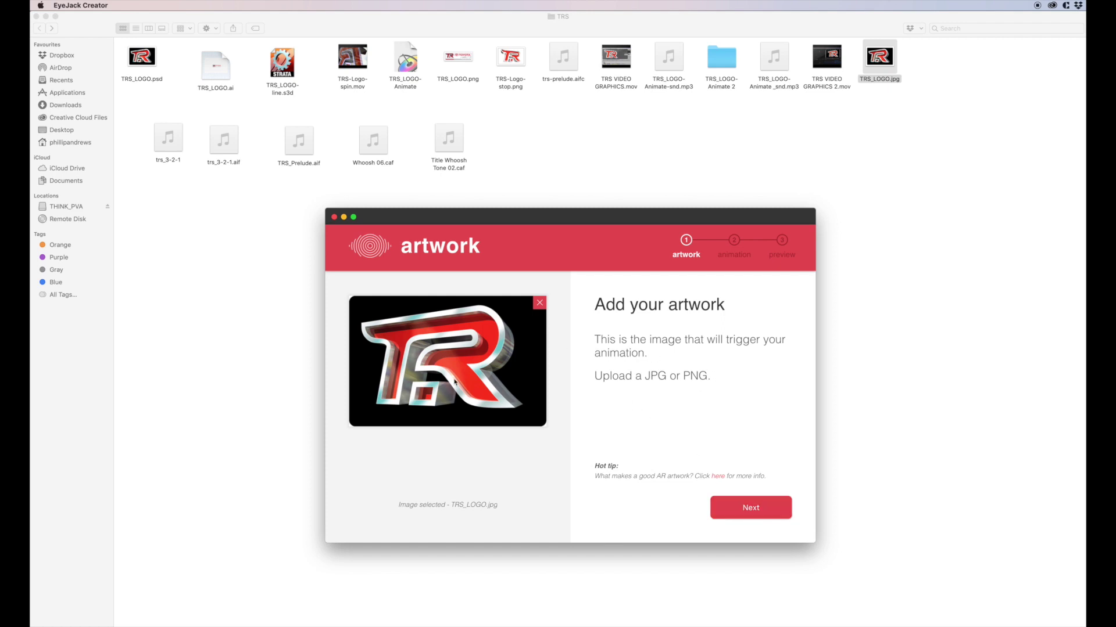
- Move to the animation step and drop the 250 PNG frames from TRS_LOGO-Animate 2 into it
{"action": "left_click", "coordinate": [743, 506]}
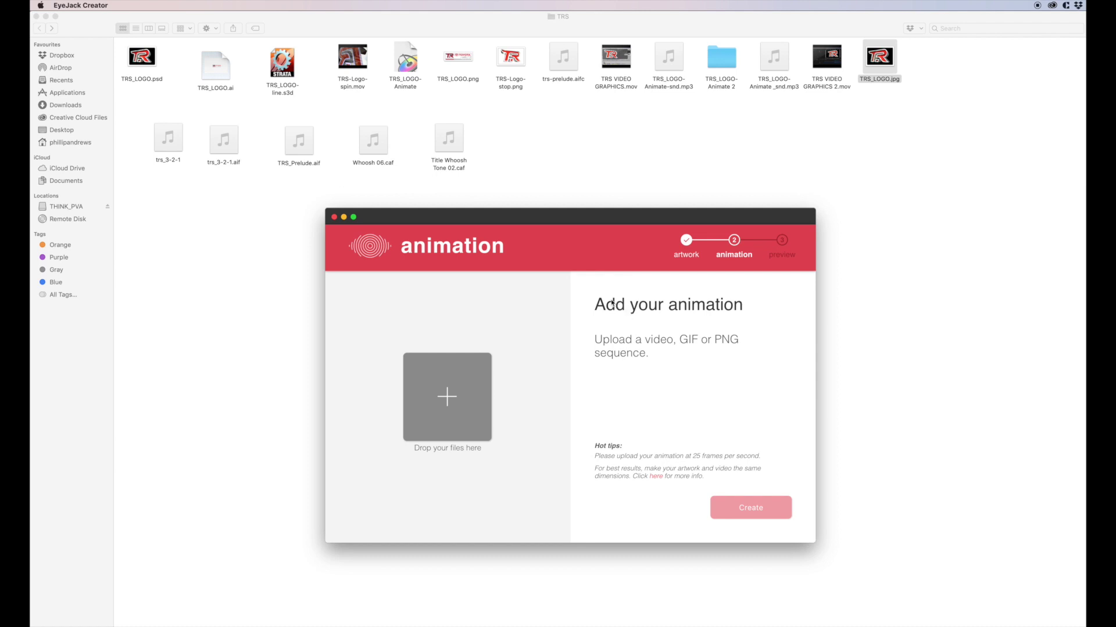
{"action": "left_click_drag", "start_coordinate": [502, 216], "coordinate": [624, 240]}
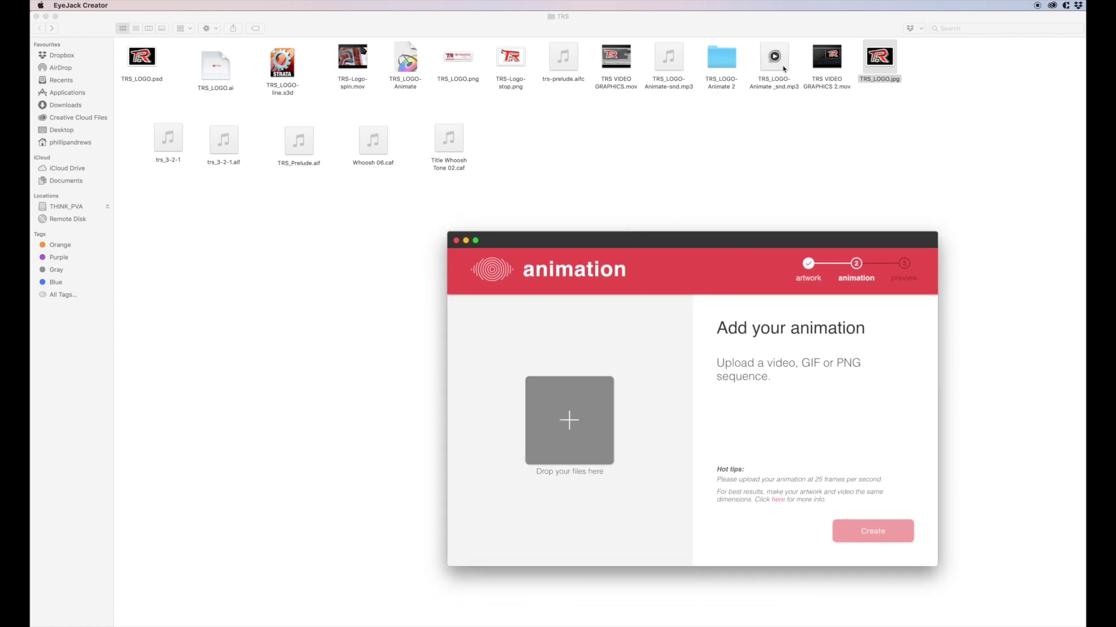
{"action": "left_click", "coordinate": [721, 63]}
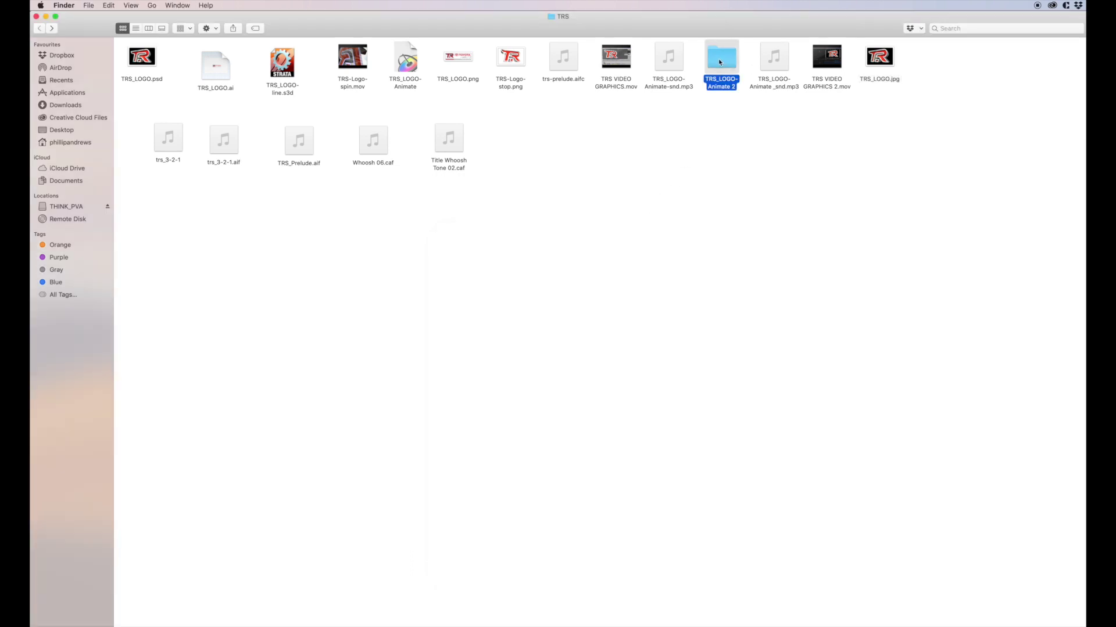
{"action": "double_click", "coordinate": [720, 62]}
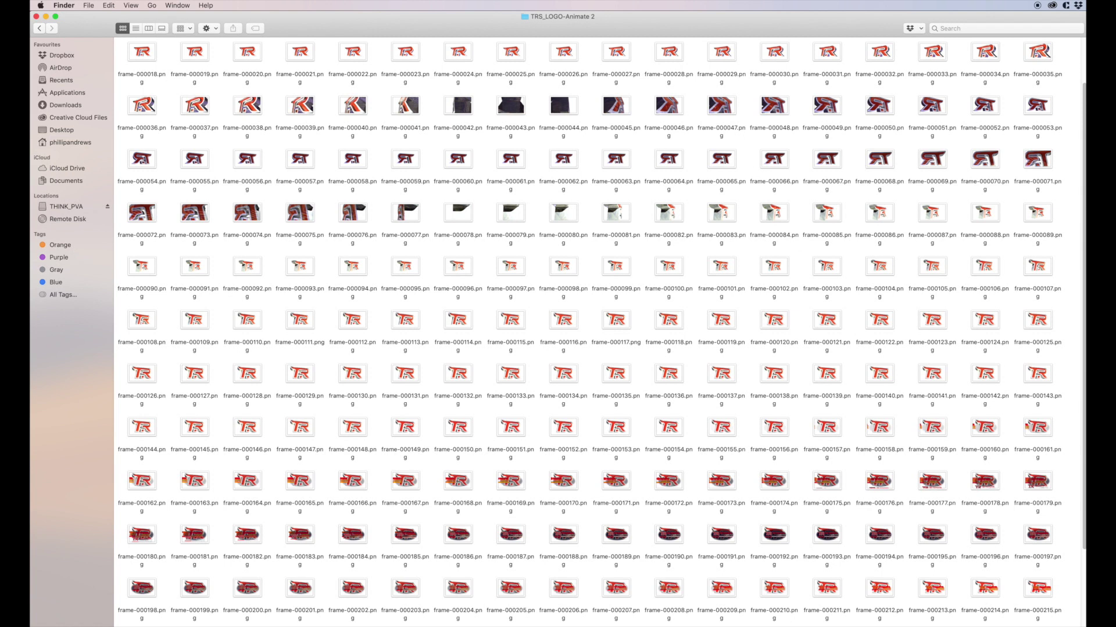
{"action": "key", "text": "super+Tab"}
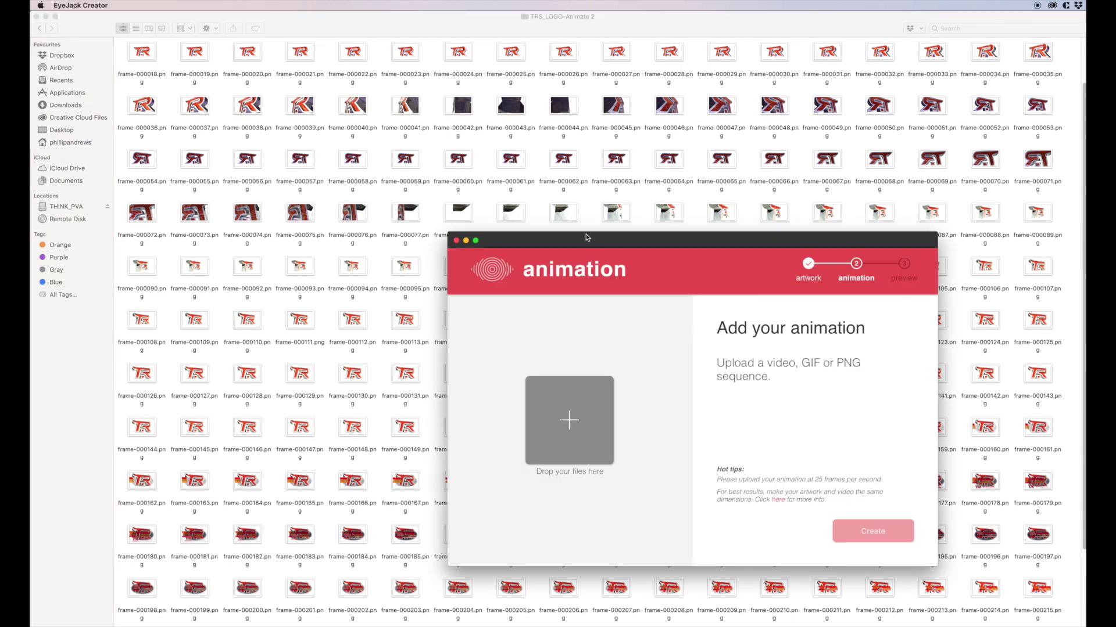
{"action": "left_click", "coordinate": [142, 54]}
{"action": "left_click_drag", "start_coordinate": [142, 54], "coordinate": [572, 418]}
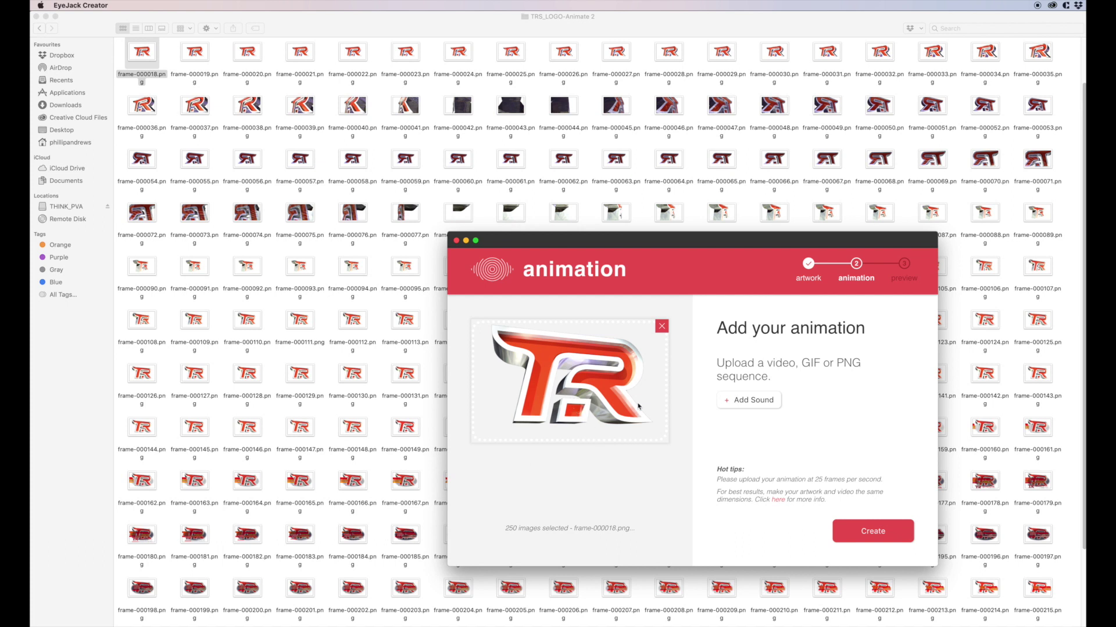
- Attach TRS_LOGO-Animate-snd.mp3 from the TRS folder as the animation's sound
{"action": "left_click", "coordinate": [739, 401]}
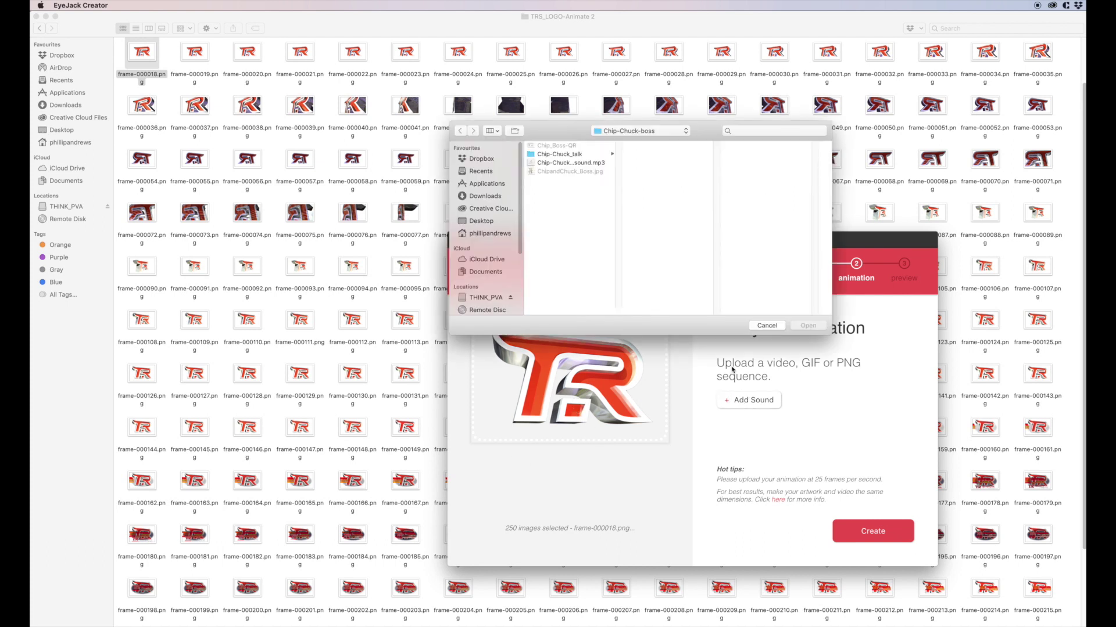
{"action": "left_click", "coordinate": [494, 234]}
{"action": "scroll", "coordinate": [591, 233], "scroll_direction": "down", "scroll_amount": 5}
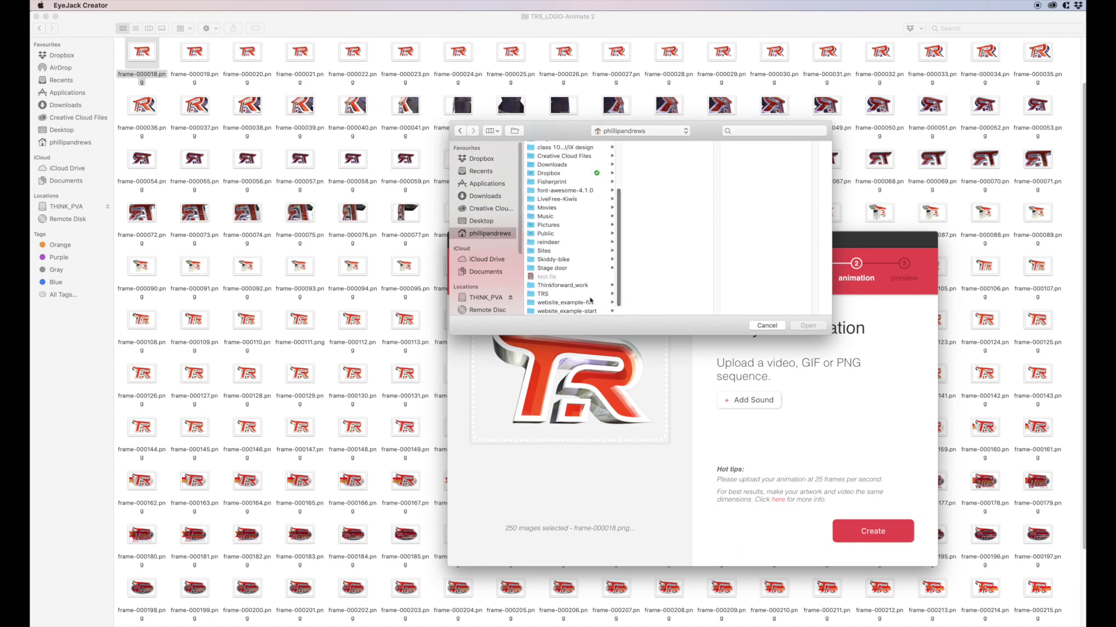
{"action": "left_click", "coordinate": [586, 294]}
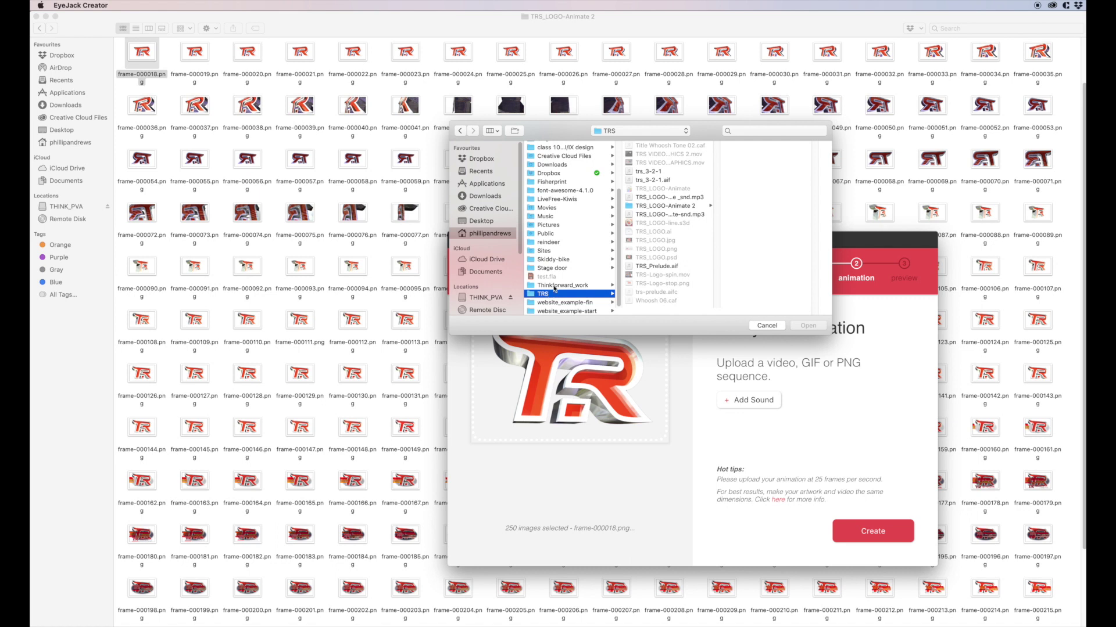
{"action": "left_click", "coordinate": [685, 215]}
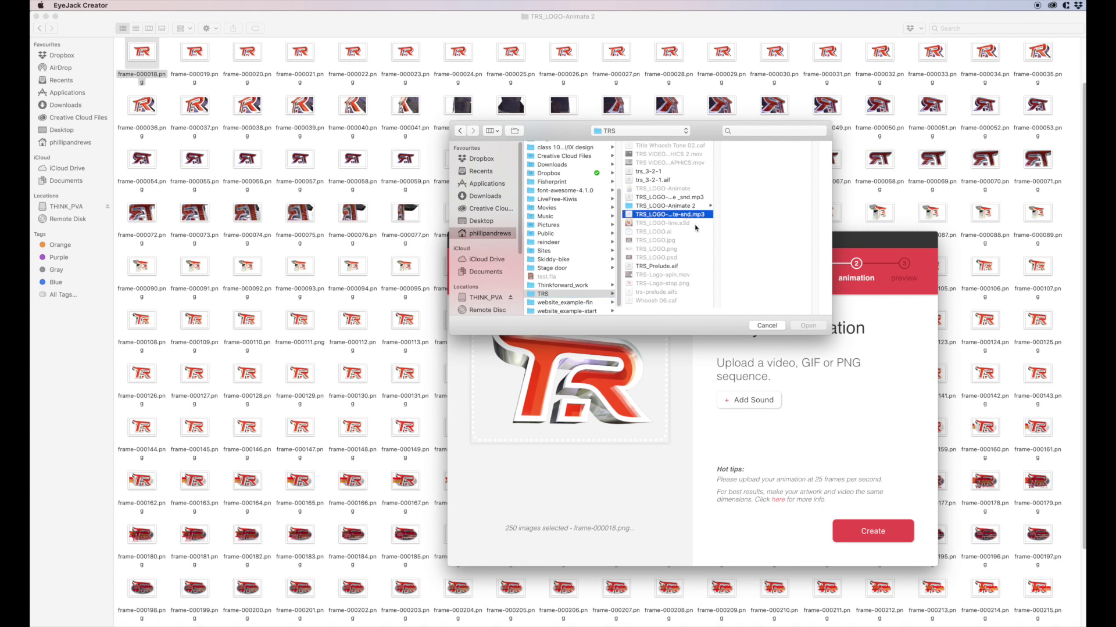
{"action": "left_click", "coordinate": [808, 326]}
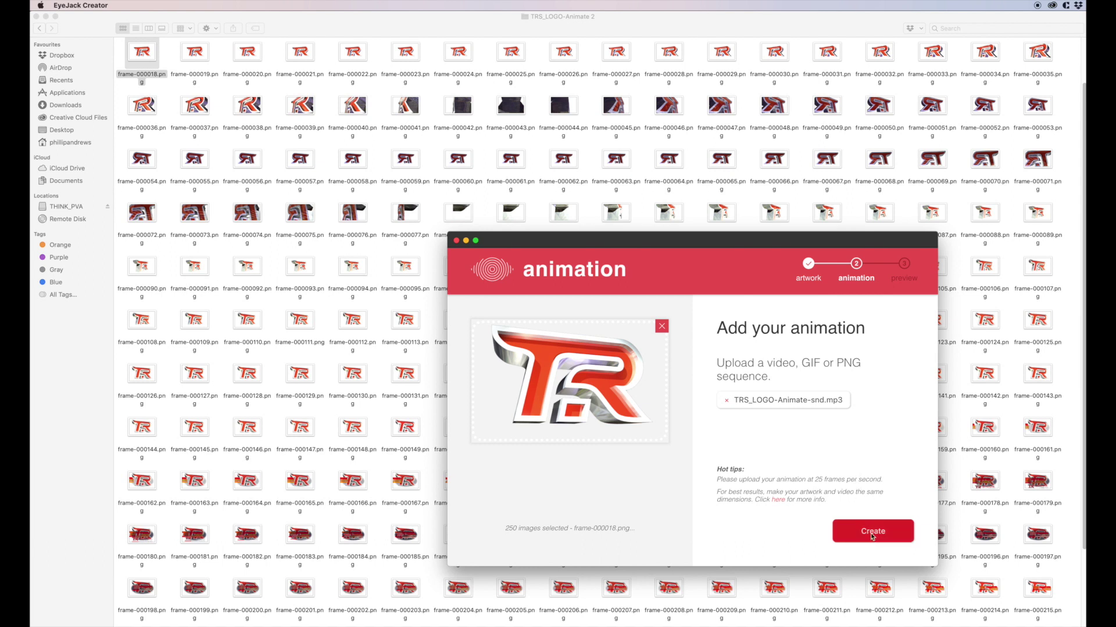
- Name the artwork 'TRS-animate' and start building its preview QR code
{"action": "left_click", "coordinate": [875, 534]}
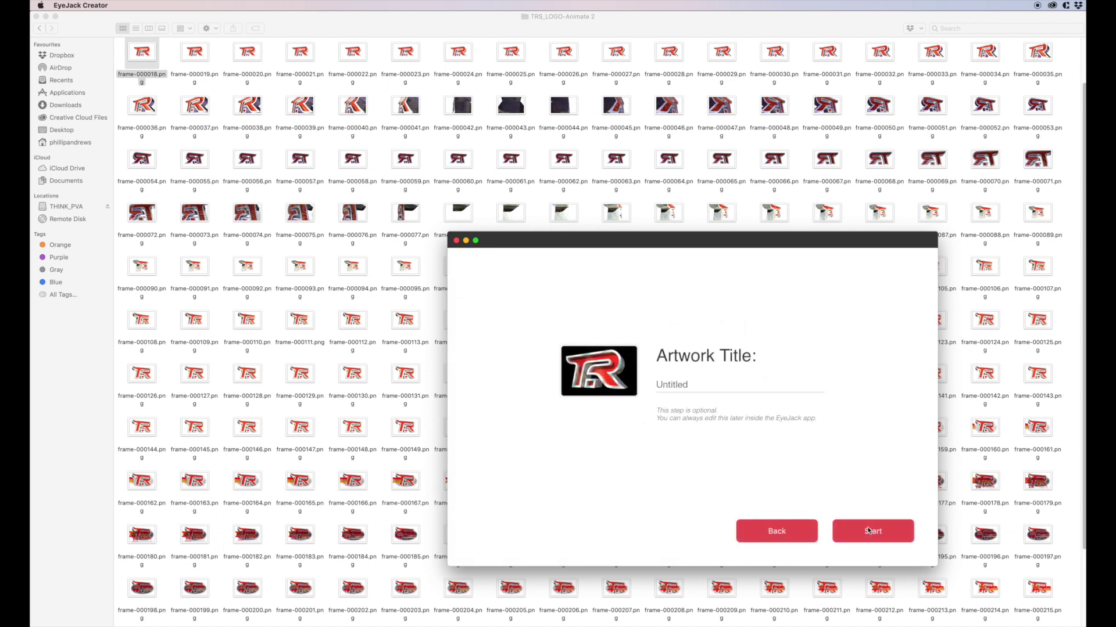
{"action": "left_click", "coordinate": [658, 386]}
{"action": "type", "text": "TRS-"}
{"action": "type", "text": "-"}
{"action": "type", "text": "animat"}
{"action": "type", "text": "e"}
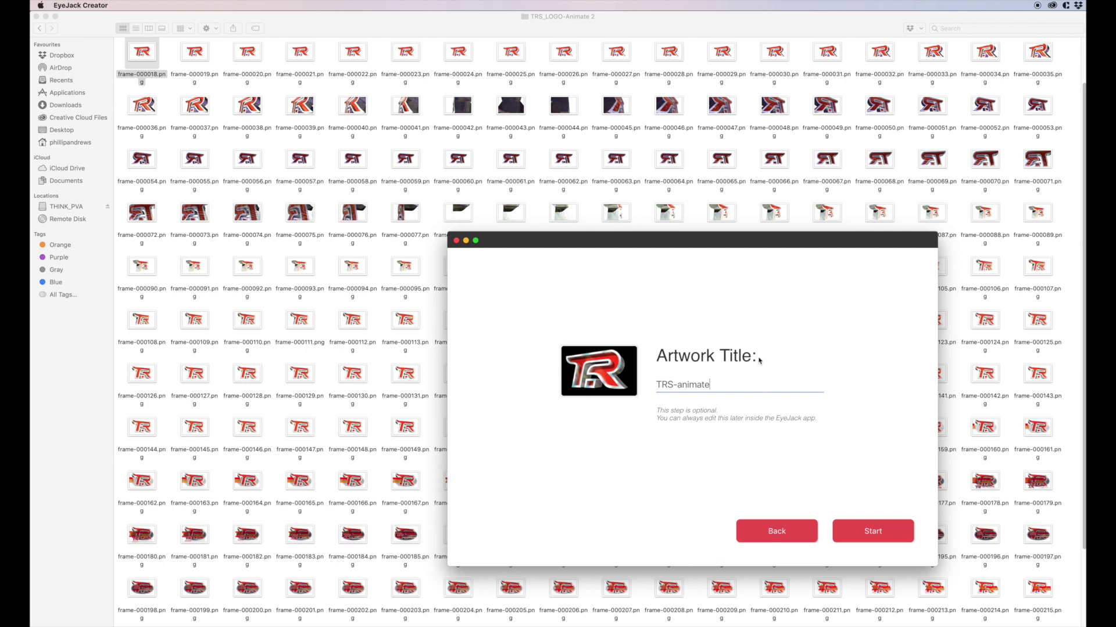
{"action": "left_click", "coordinate": [867, 532]}
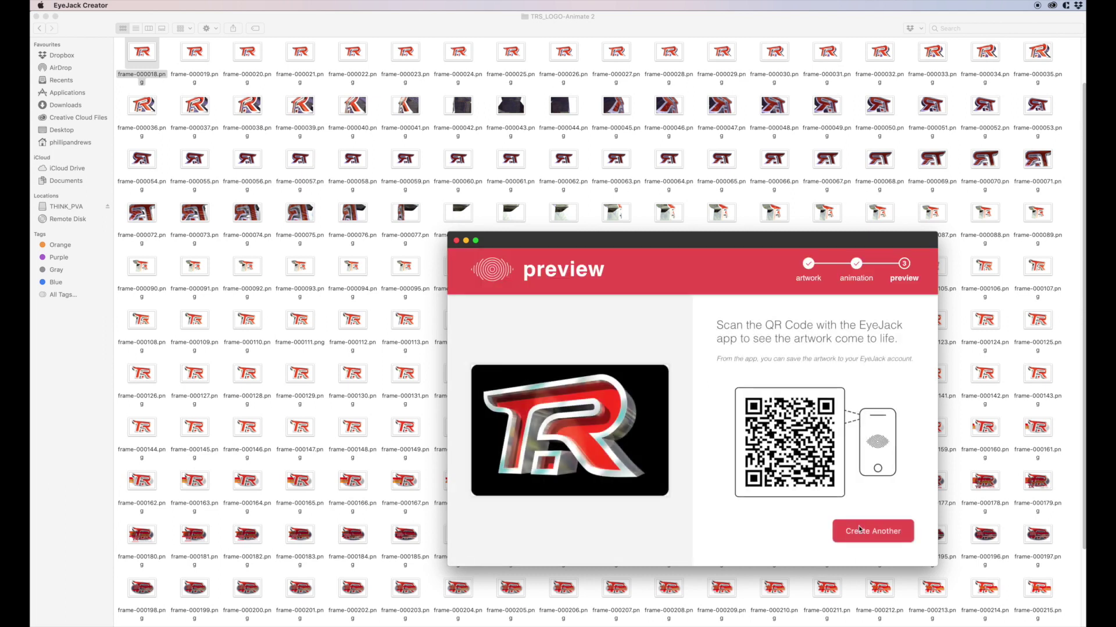
- Bring Finder forward and move the QR preview window up and to the left
{"action": "left_click", "coordinate": [716, 228]}
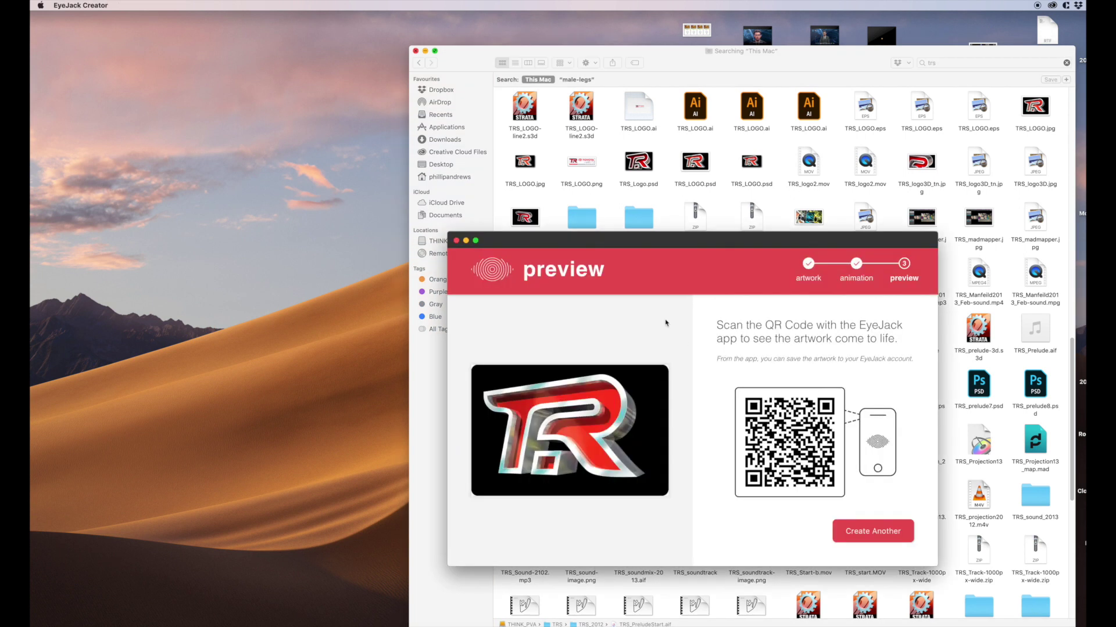
{"action": "left_click_drag", "start_coordinate": [618, 238], "coordinate": [409, 165]}
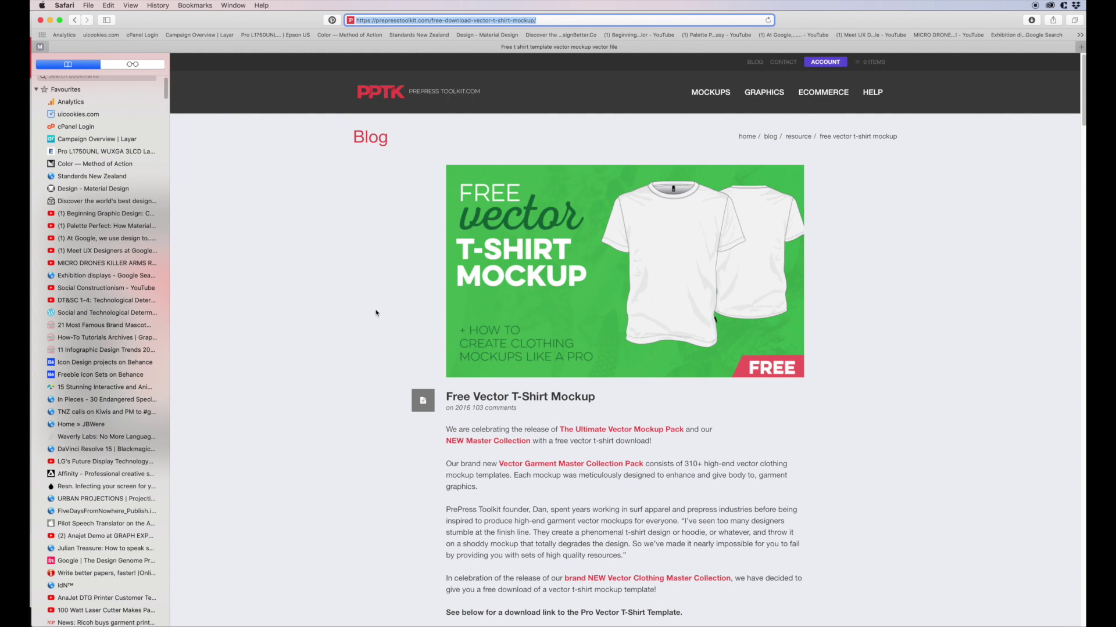
- Scroll the T-shirt mockup page down, then close the Safari window
{"action": "left_click", "coordinate": [1083, 123]}
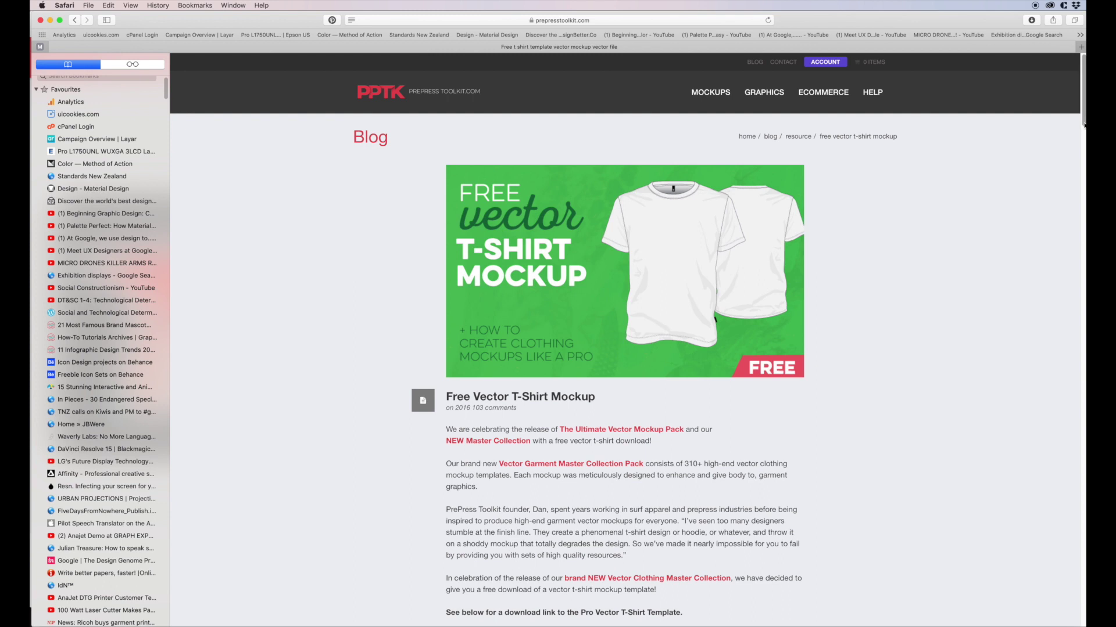
{"action": "left_click_drag", "start_coordinate": [1083, 124], "coordinate": [1076, 172]}
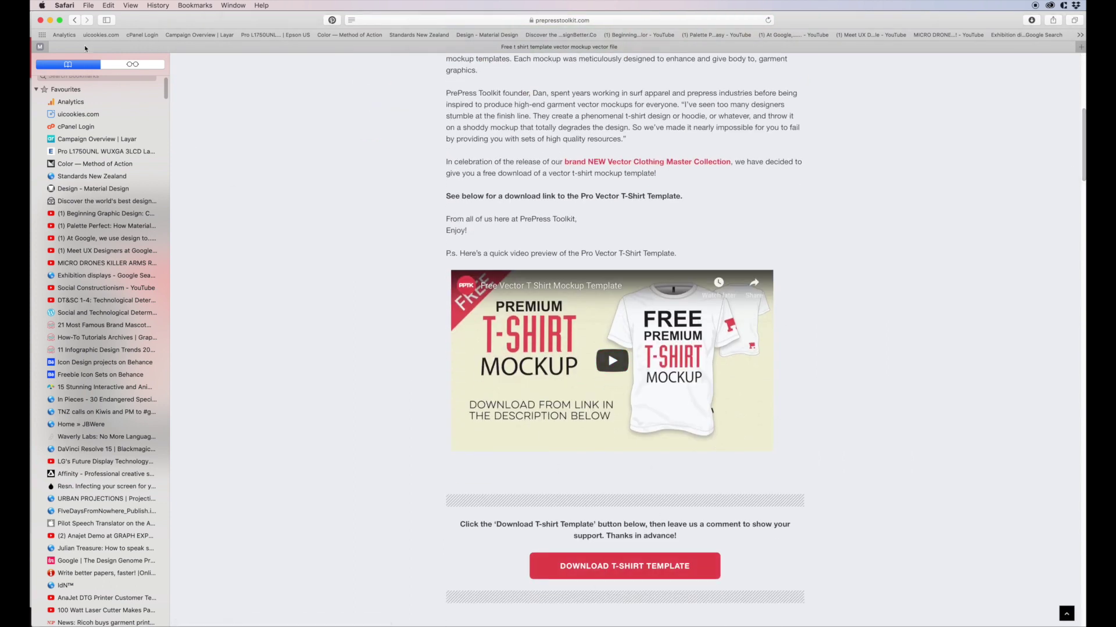
{"action": "left_click", "coordinate": [41, 19]}
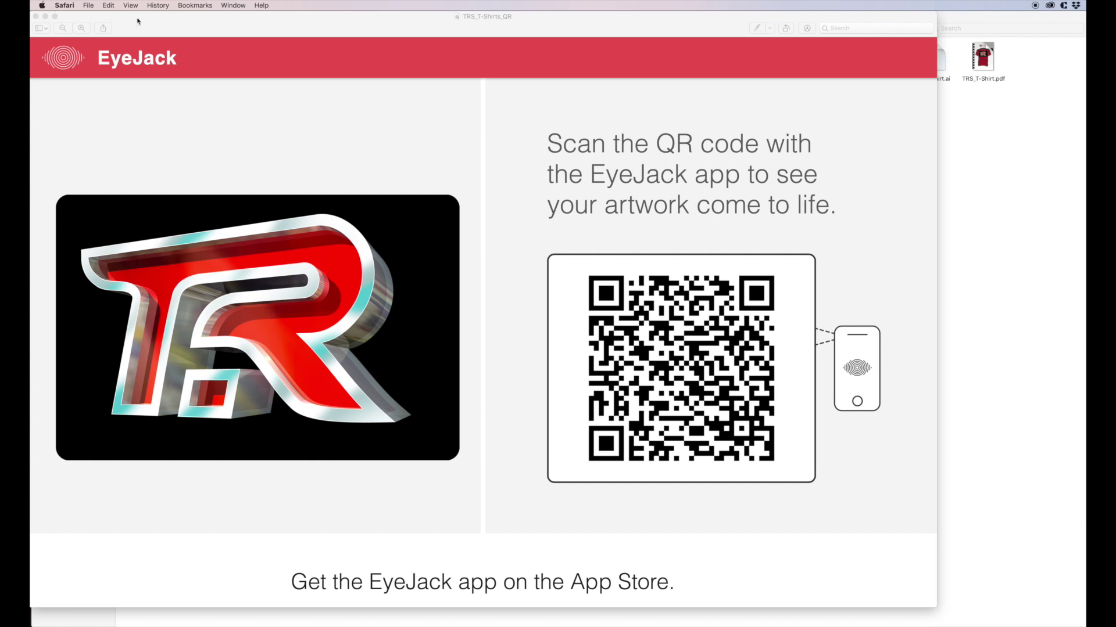
- Close TRS_T-Shirts_QR, scroll across the TRS_T-Shirt artboards, then close that document
{"action": "left_click", "coordinate": [54, 17]}
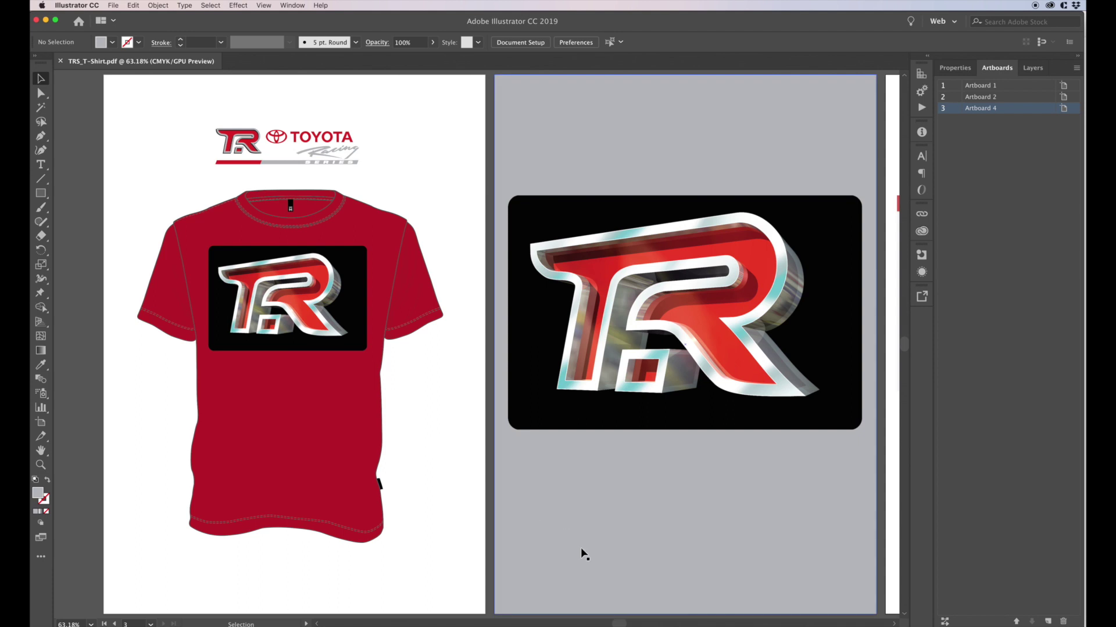
{"action": "mouse_move", "coordinate": [618, 625]}
{"action": "left_mouse_down"}
{"action": "mouse_move", "coordinate": [665, 624]}
{"action": "mouse_move", "coordinate": [614, 624]}
{"action": "left_mouse_up"}
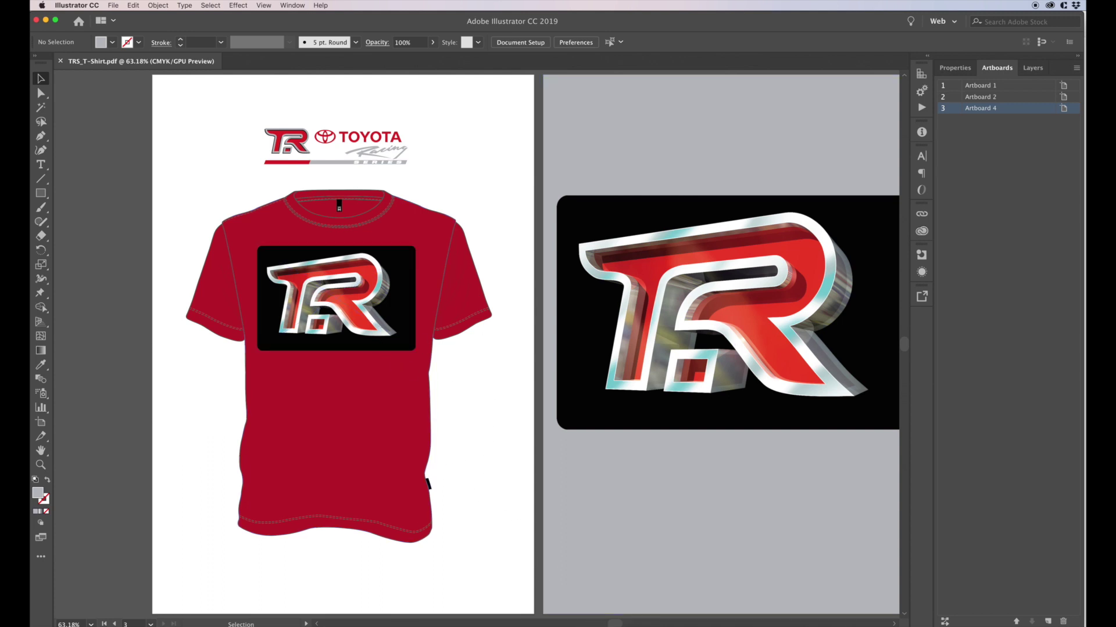
{"action": "scroll", "coordinate": [606, 601], "scroll_direction": "right", "scroll_amount": 5}
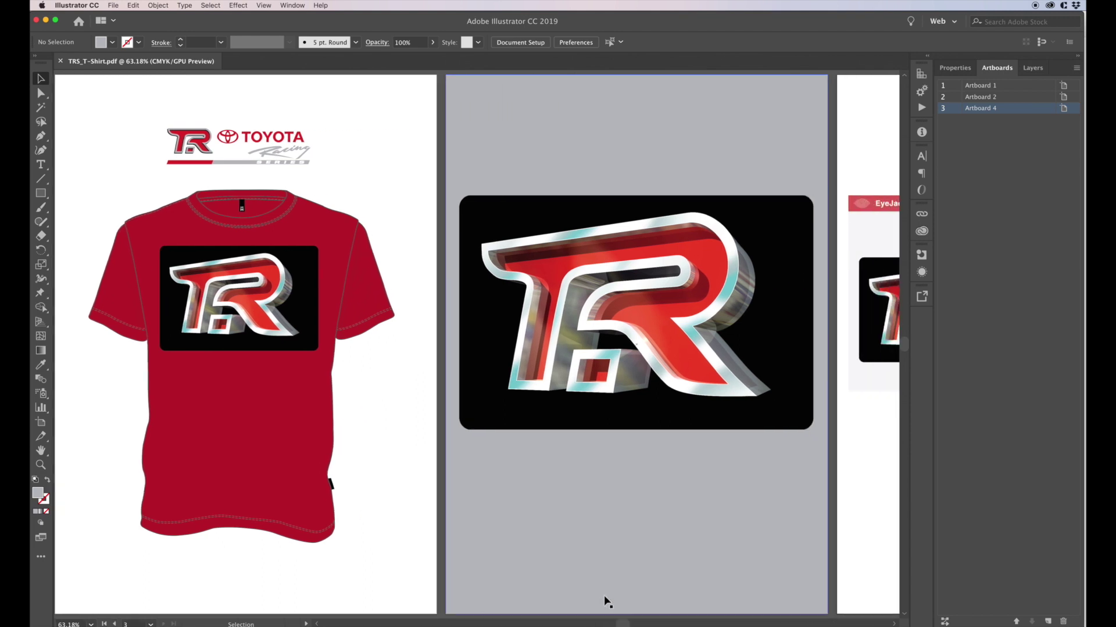
{"action": "left_click", "coordinate": [36, 21]}
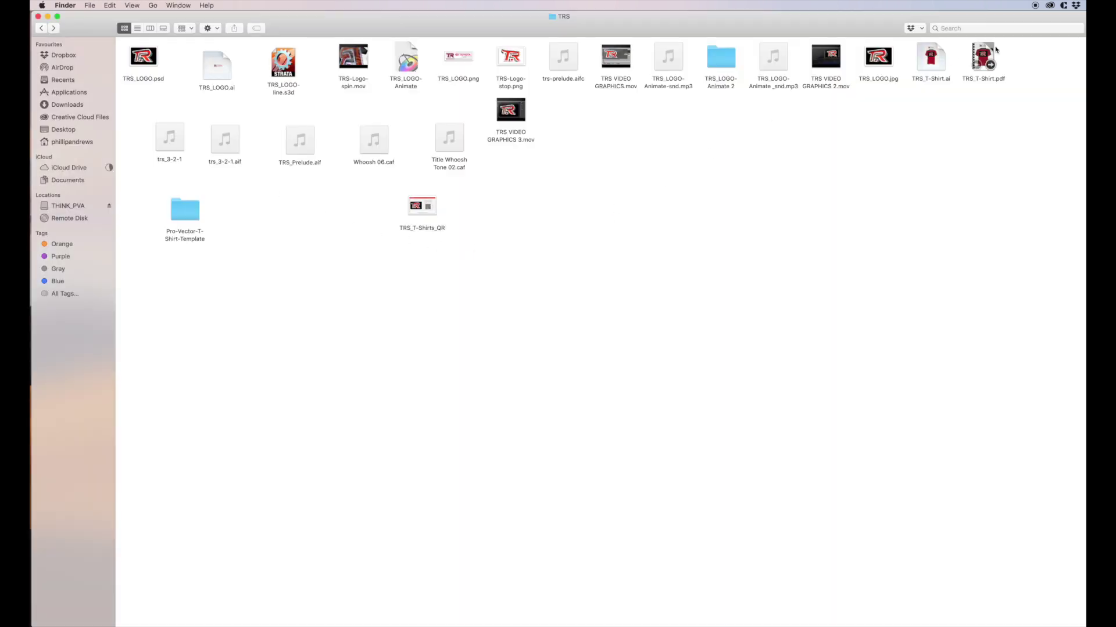
- Open TRS_T-Shirt.pdf in Acrobat Pro DC and scroll to page 2's large TR logo
{"action": "left_click", "coordinate": [982, 58]}
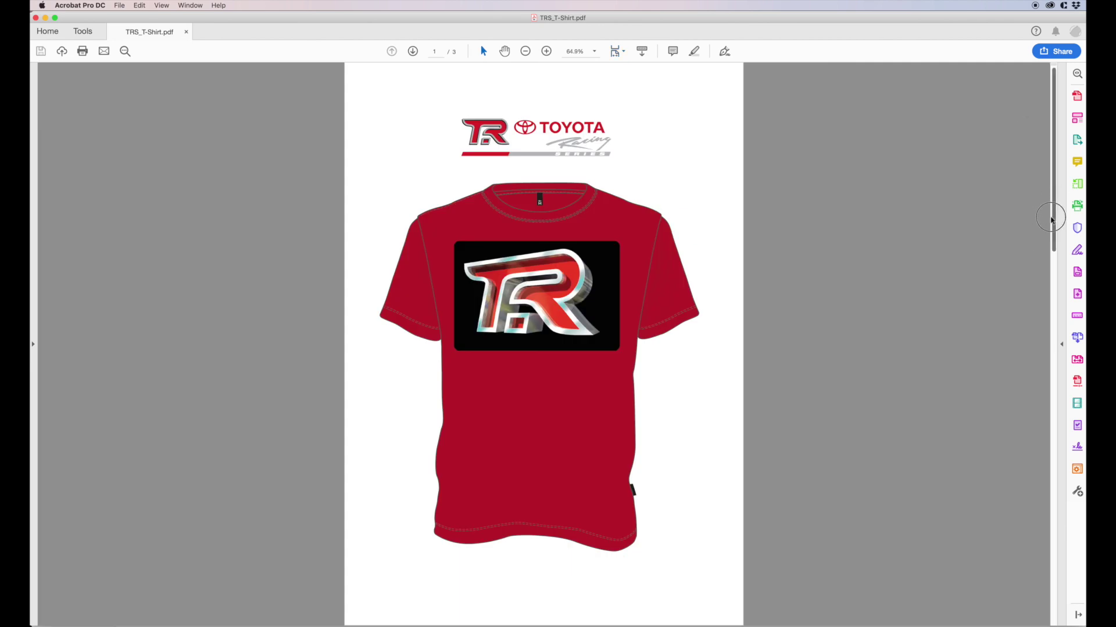
{"action": "scroll", "coordinate": [653, 178], "scroll_direction": "down", "scroll_amount": 2}
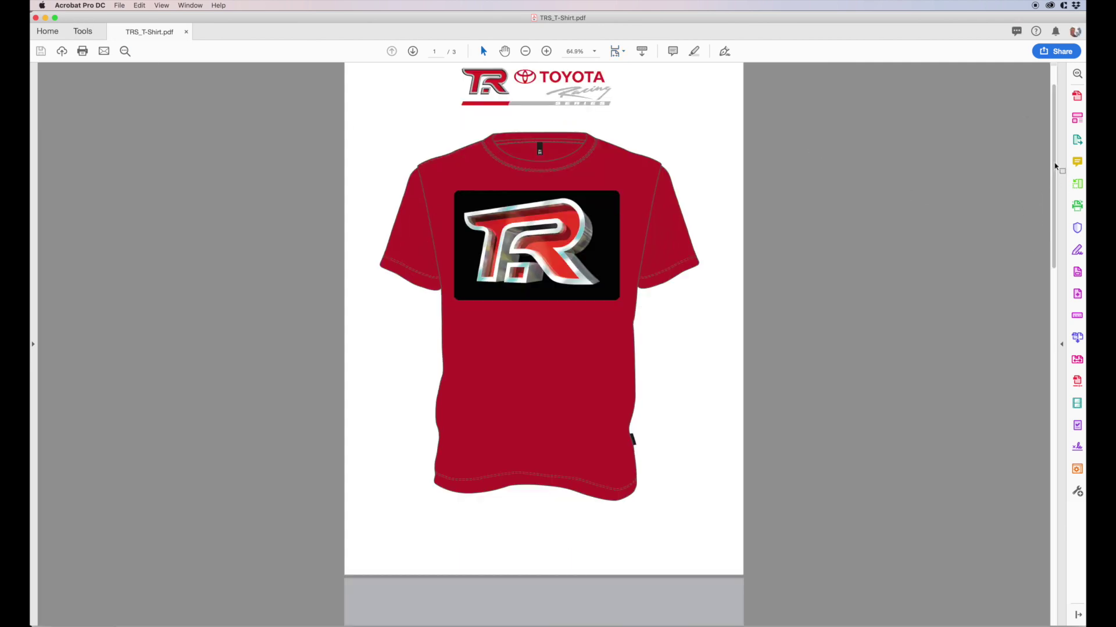
{"action": "left_click_drag", "start_coordinate": [1055, 190], "coordinate": [1036, 155]}
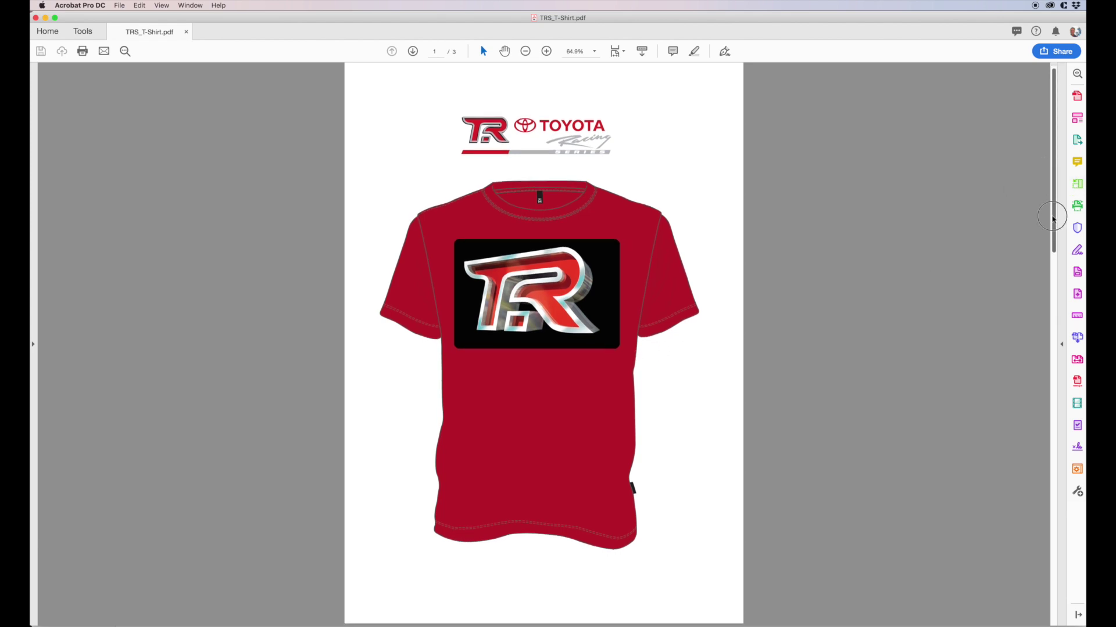
{"action": "left_click_drag", "start_coordinate": [1052, 215], "coordinate": [987, 370]}
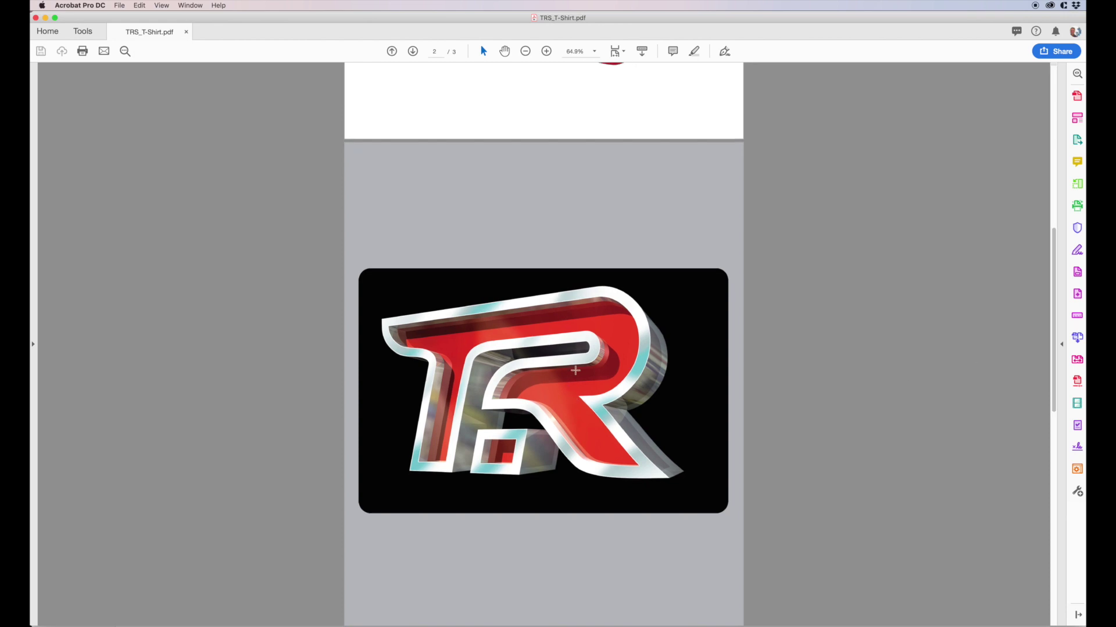